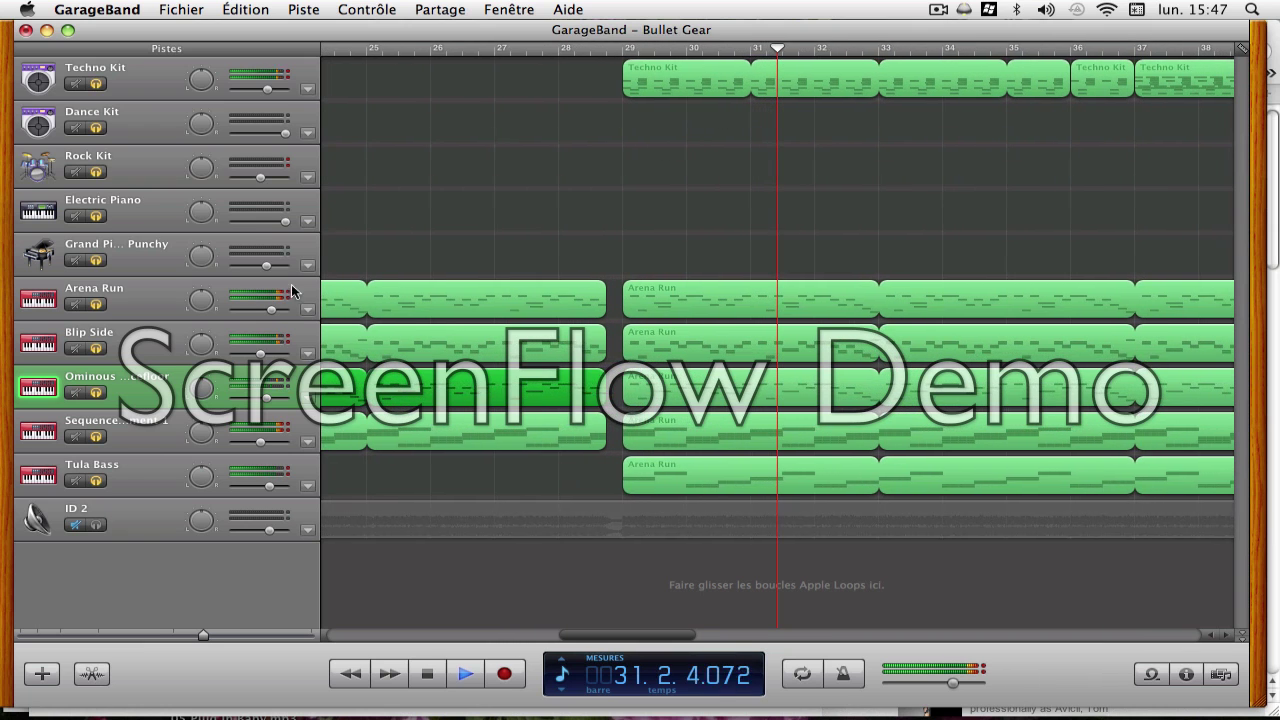
Raise the Arena Run track's volume slightly
left_click_drag(269, 313, 275, 316)
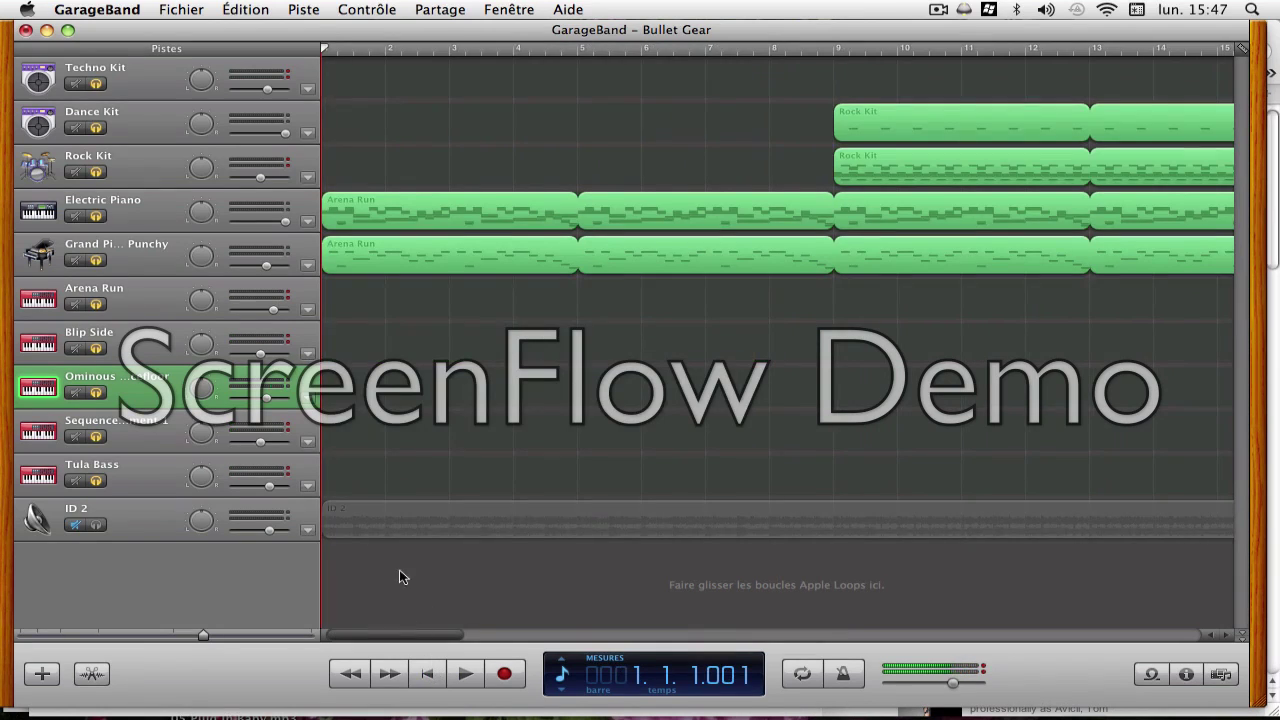
Open the first Electric Piano region in Notes view, loop it on its own and examine its high and low notes
double_click(404, 222)
left_click(126, 336)
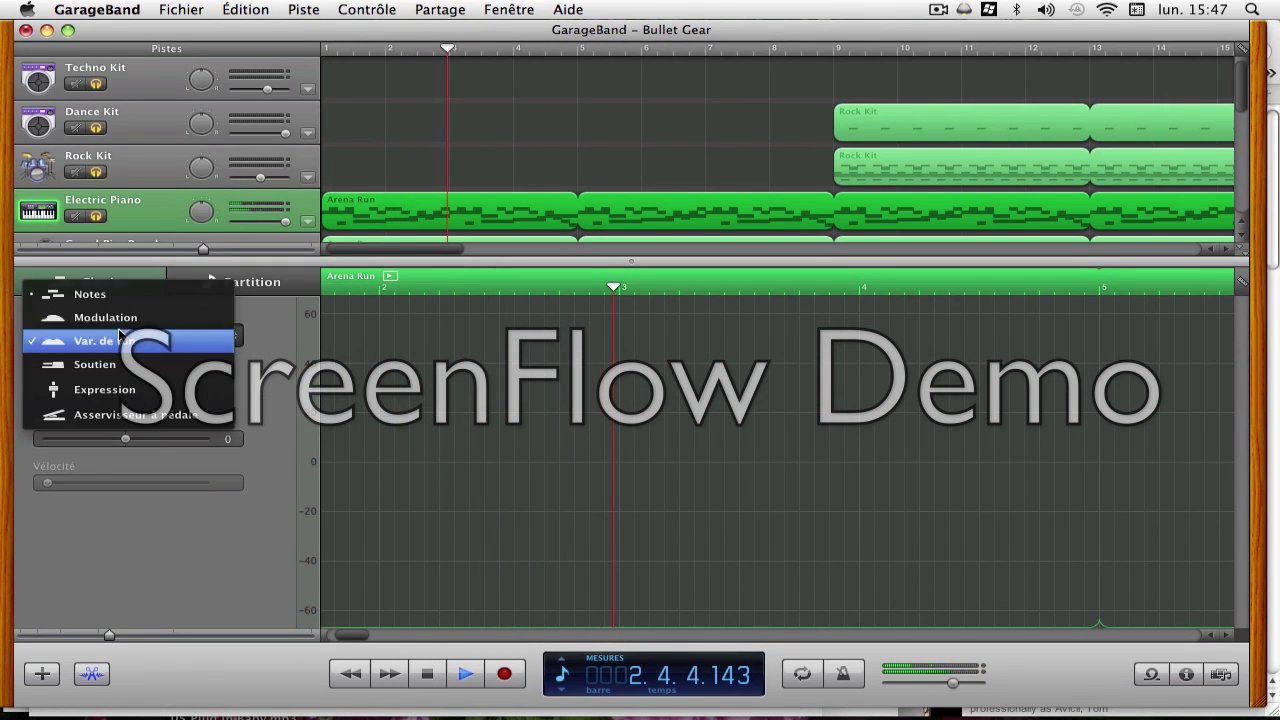
left_click(120, 290)
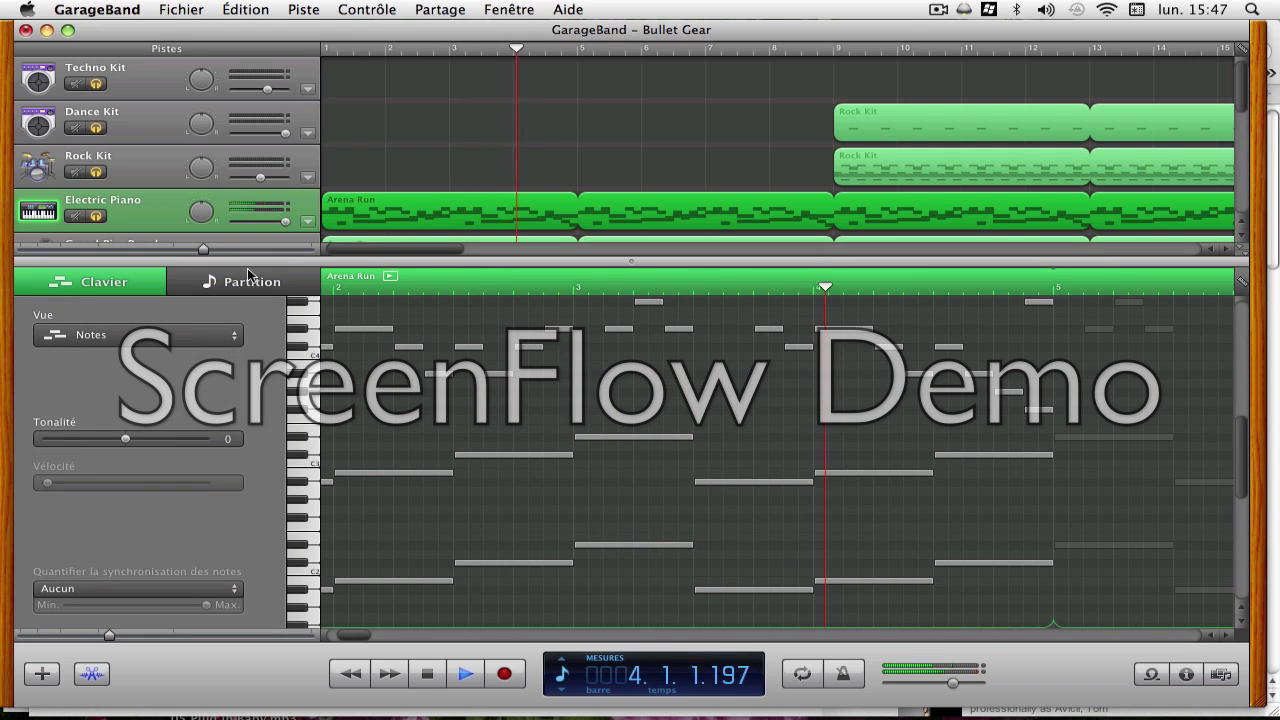
left_click(392, 277)
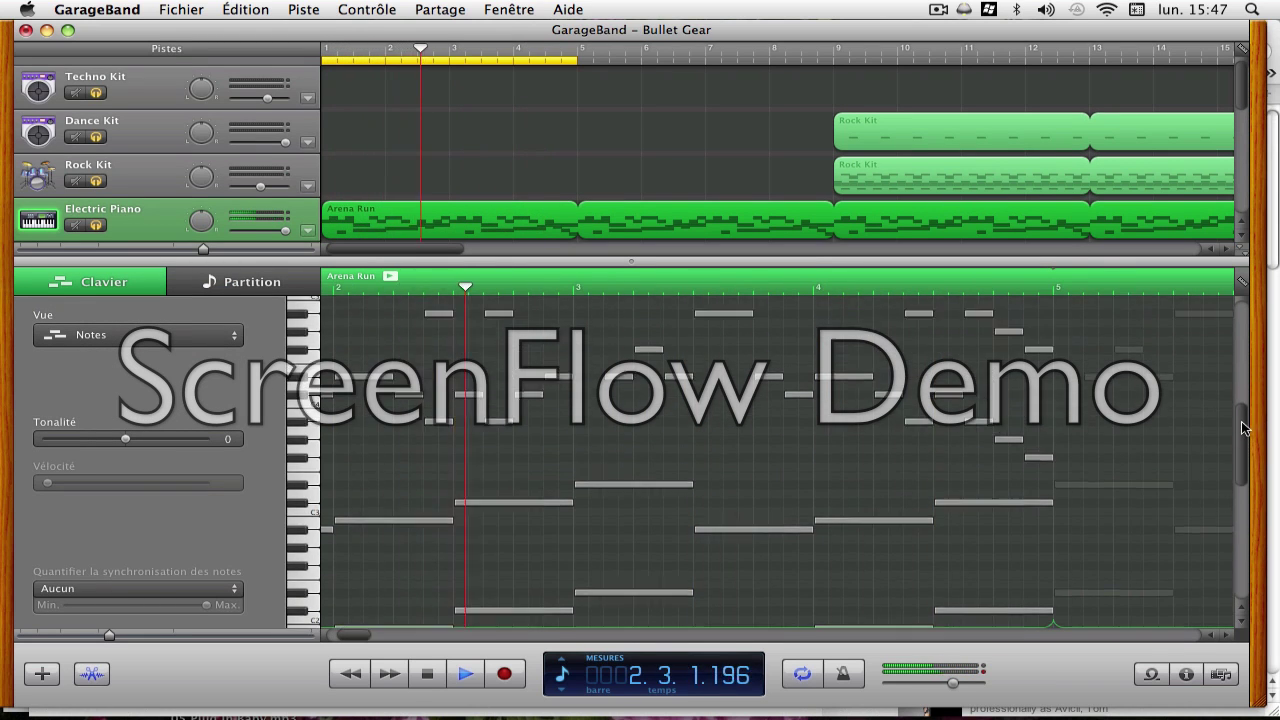
mouse_move(1245, 452)
left_mouse_down()
mouse_move(1247, 407)
mouse_move(1256, 464)
left_mouse_up()
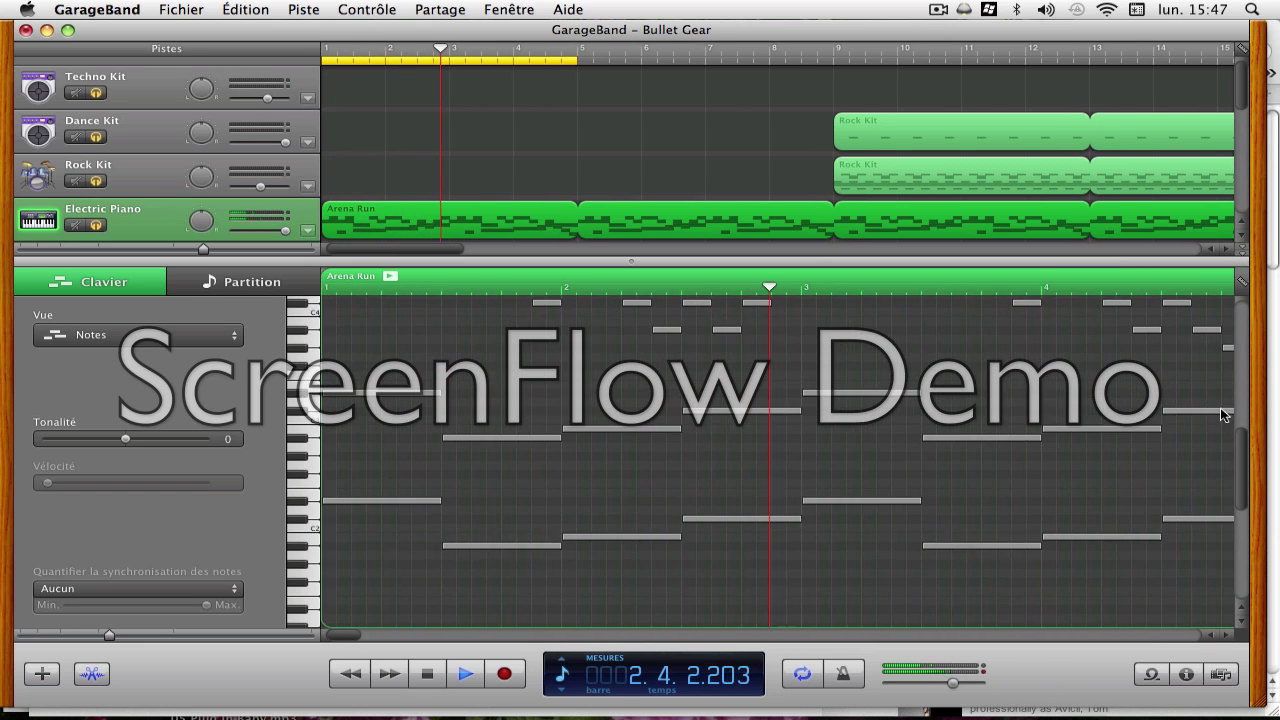
left_click_drag(1239, 433, 1246, 390)
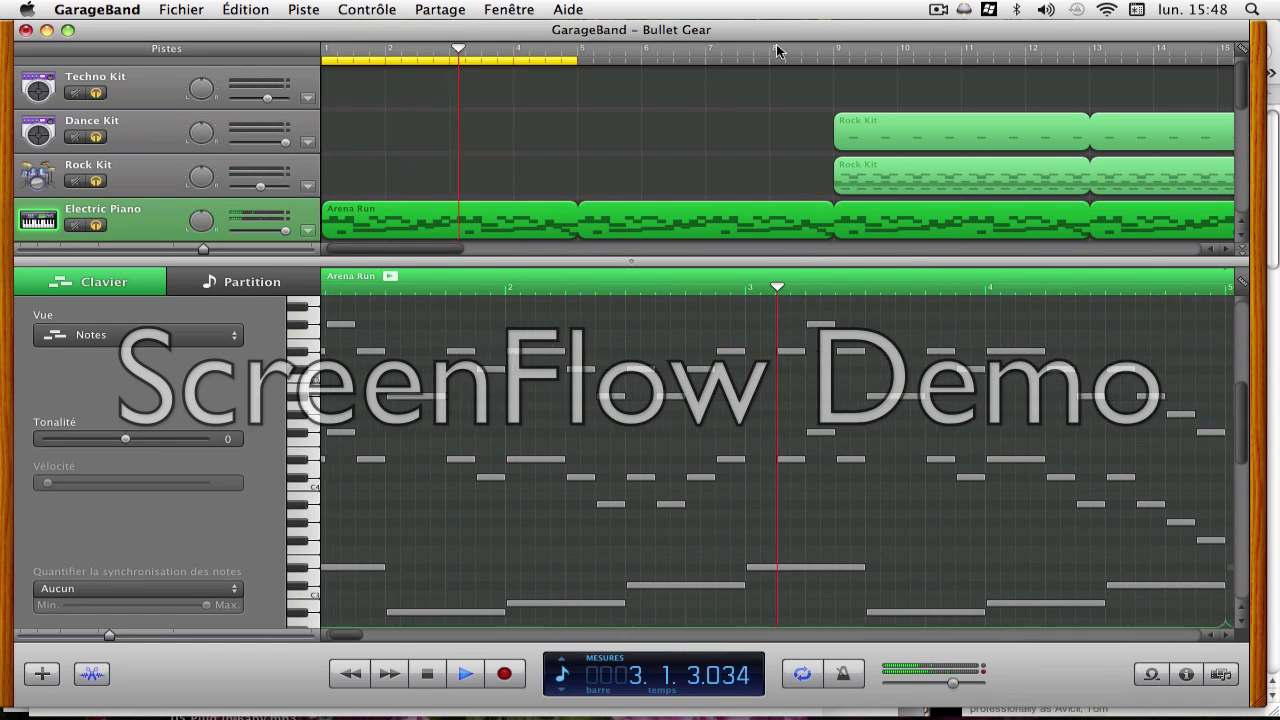
Turn off looping and continue playback of the full arrangement towards measure 9
left_click(806, 59)
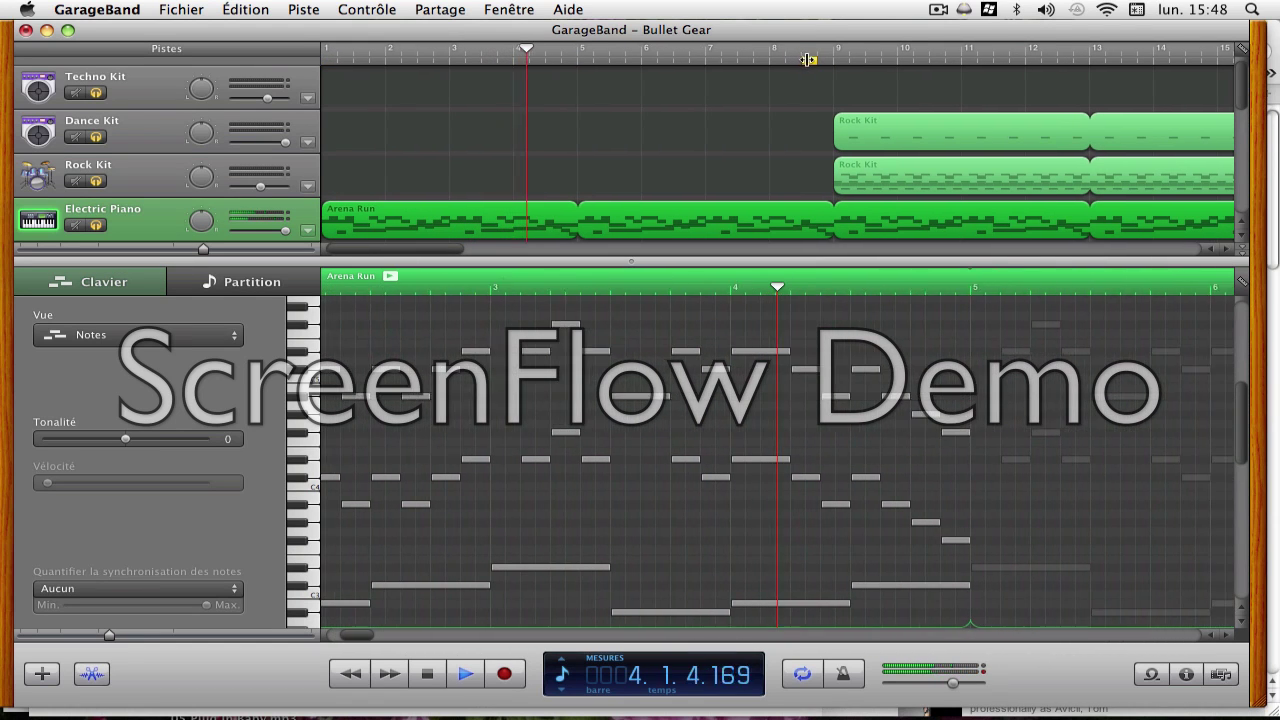
key("space")
key("c")
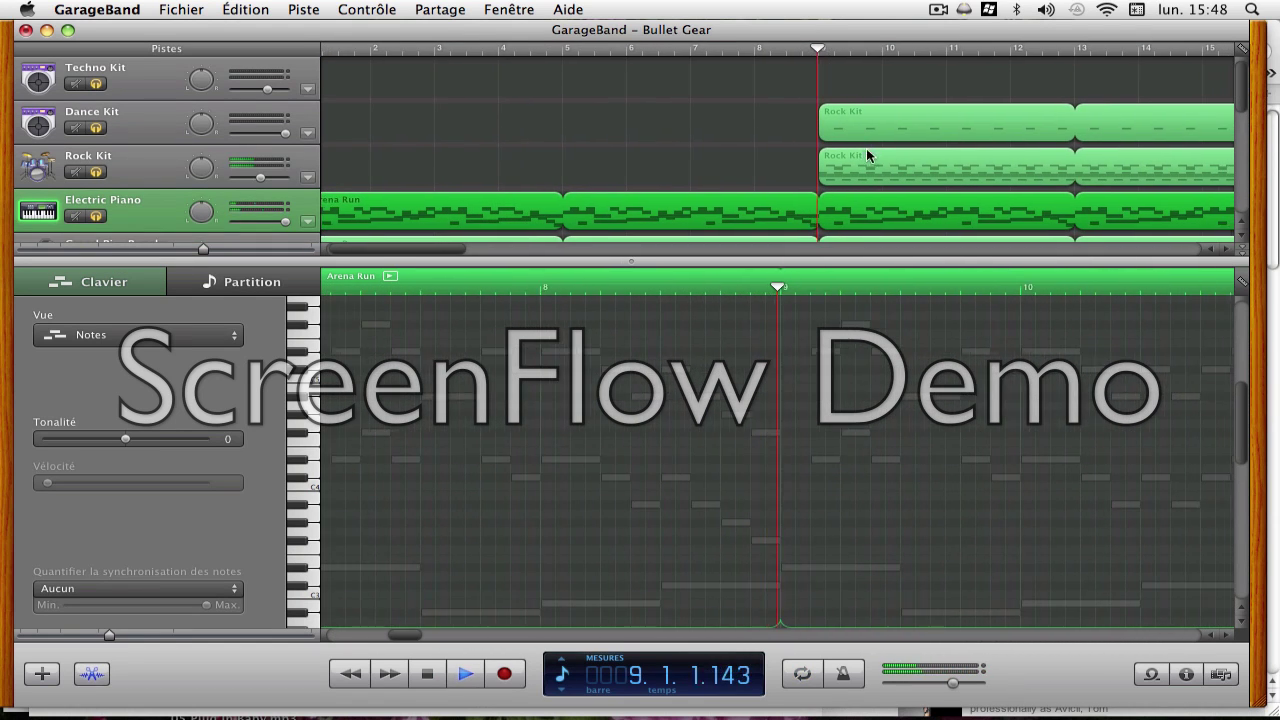
Loop the Rock Kit region at measure 9 on its own, examine its drum notes and turn looping off
left_click(843, 158)
double_click(843, 160)
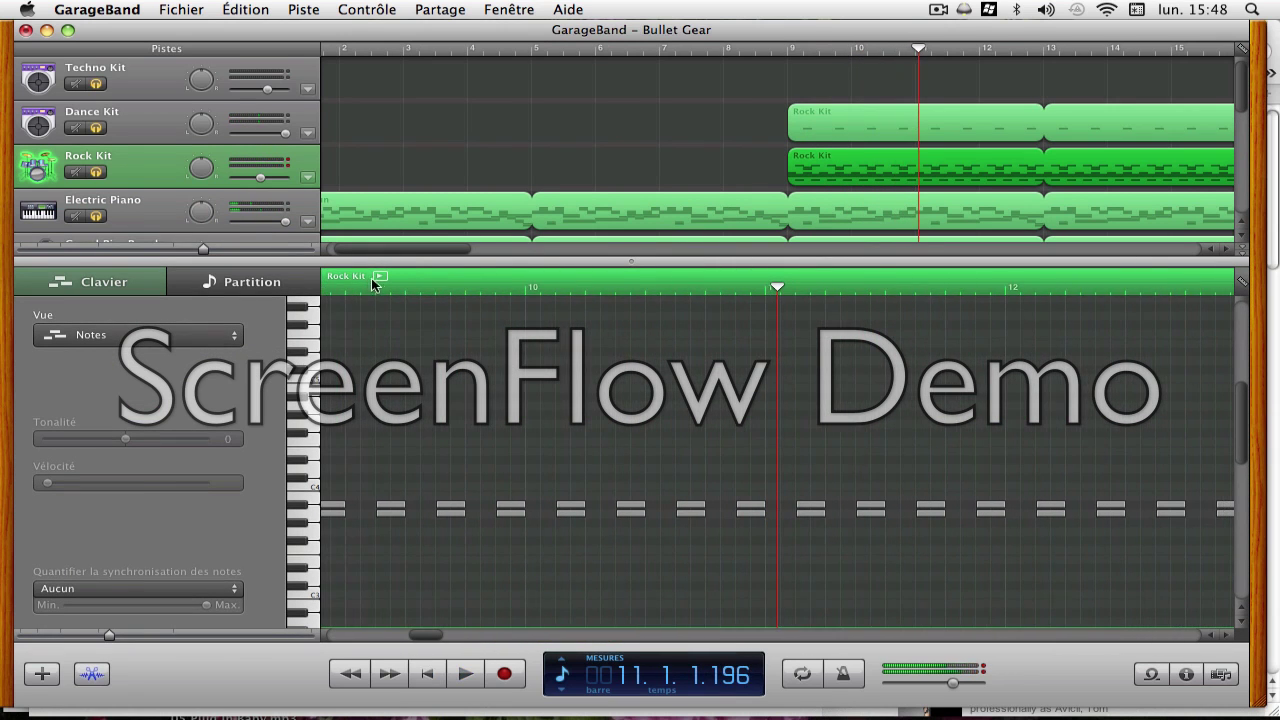
key("c")
key("space")
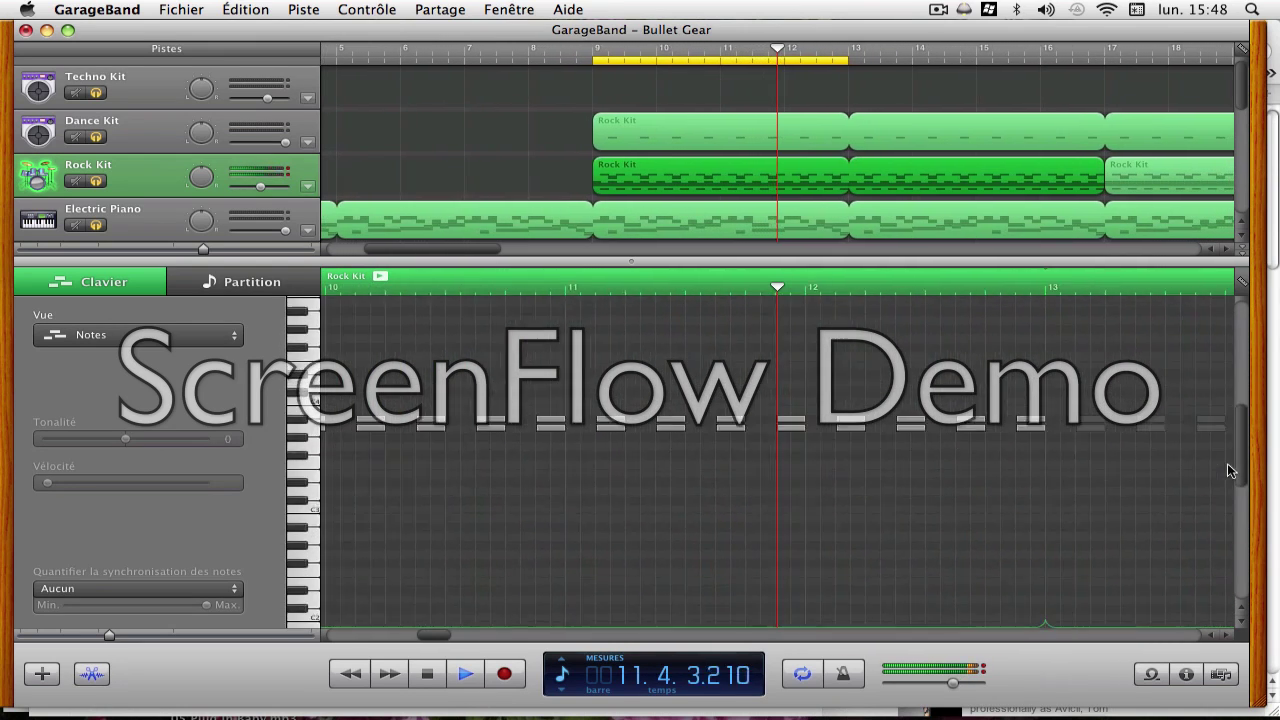
key("c")
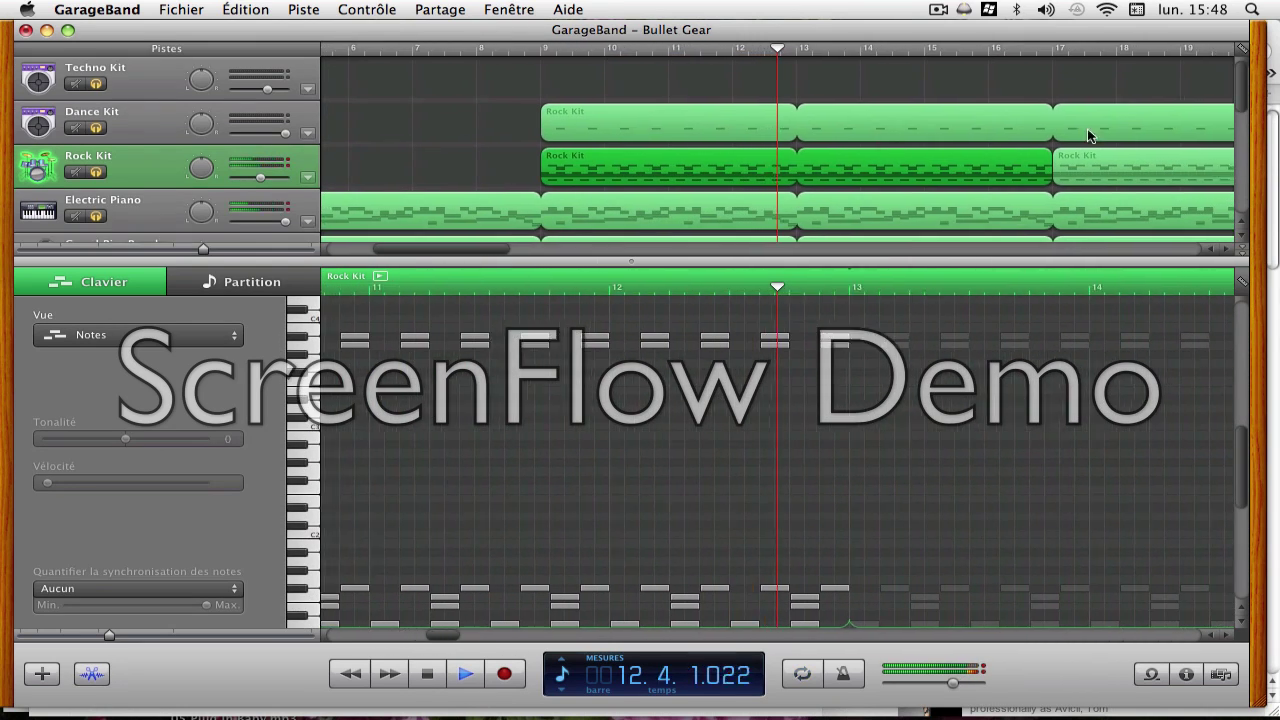
Play the arrangement from about measure 19 up to the section starting at measure 21
scroll(1131, 76, "down", 2)
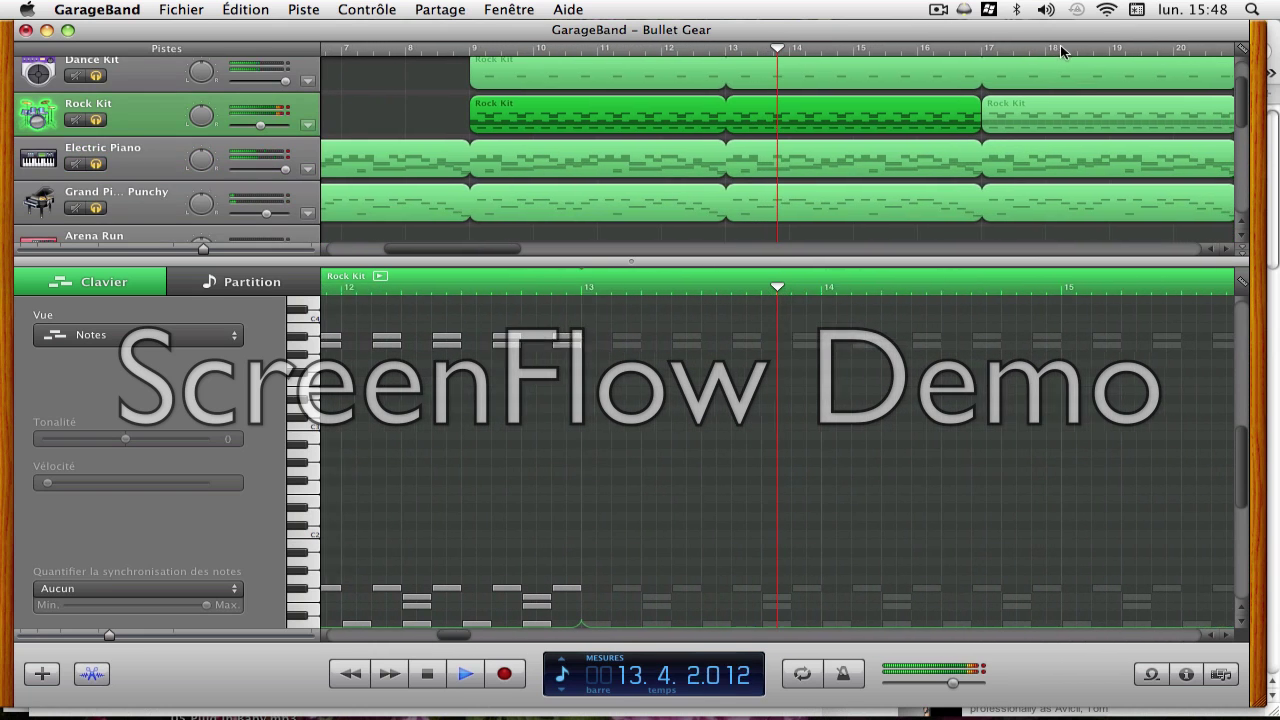
left_click(1111, 49)
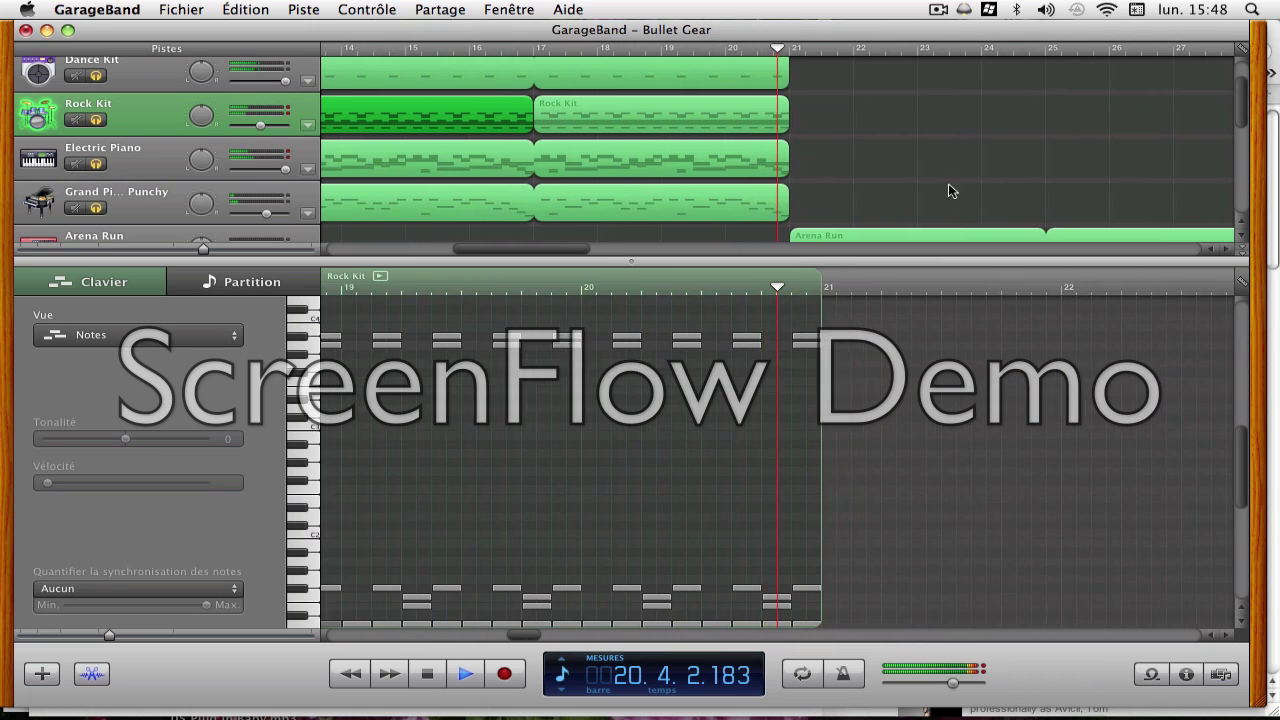
scroll(1200, 150, "down", 3)
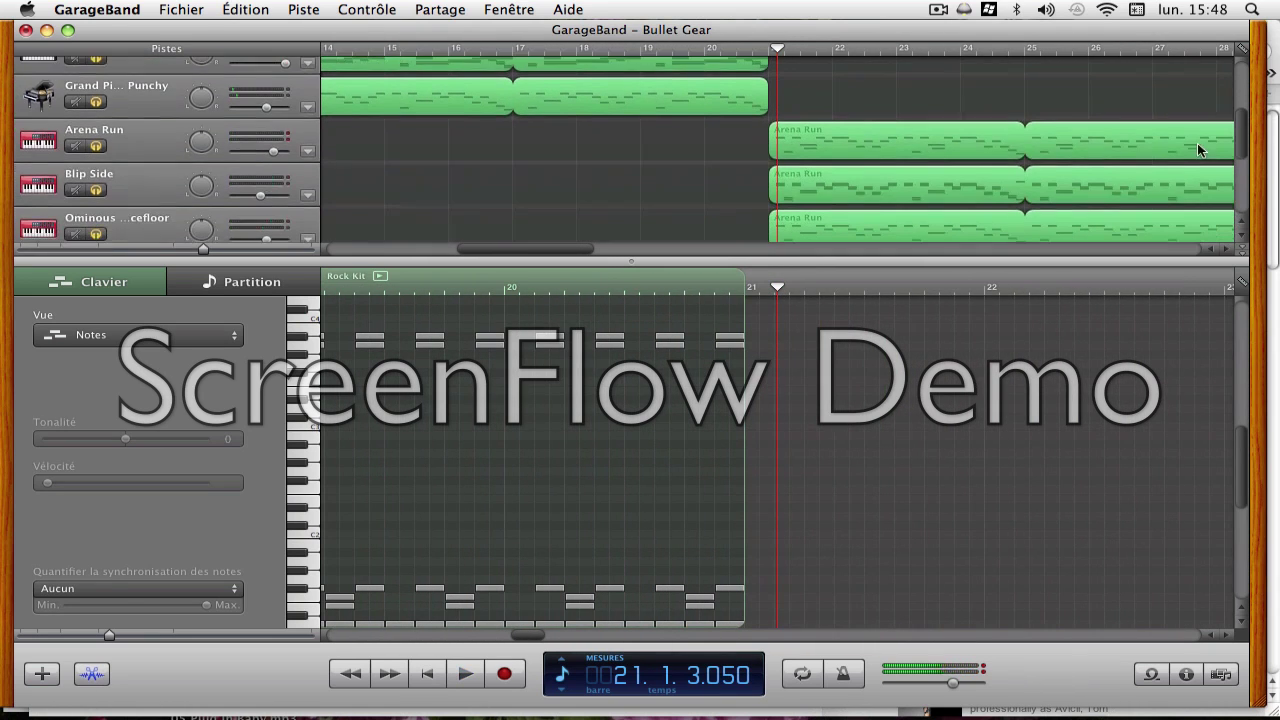
Loop the Arena Run track's region at measure 21 on its own and examine its melody notes
left_click(832, 147)
key("c")
key("space")
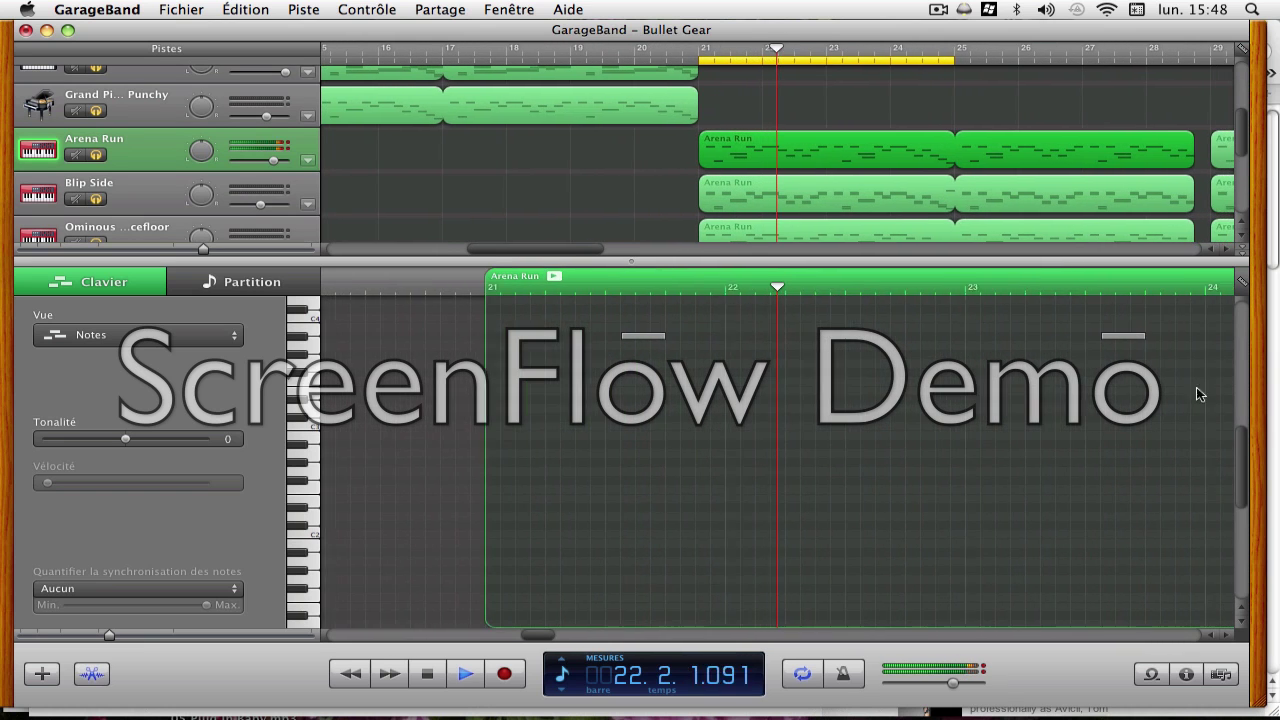
scroll(1238, 382, "up", 5)
scroll(1238, 382, "up", 3)
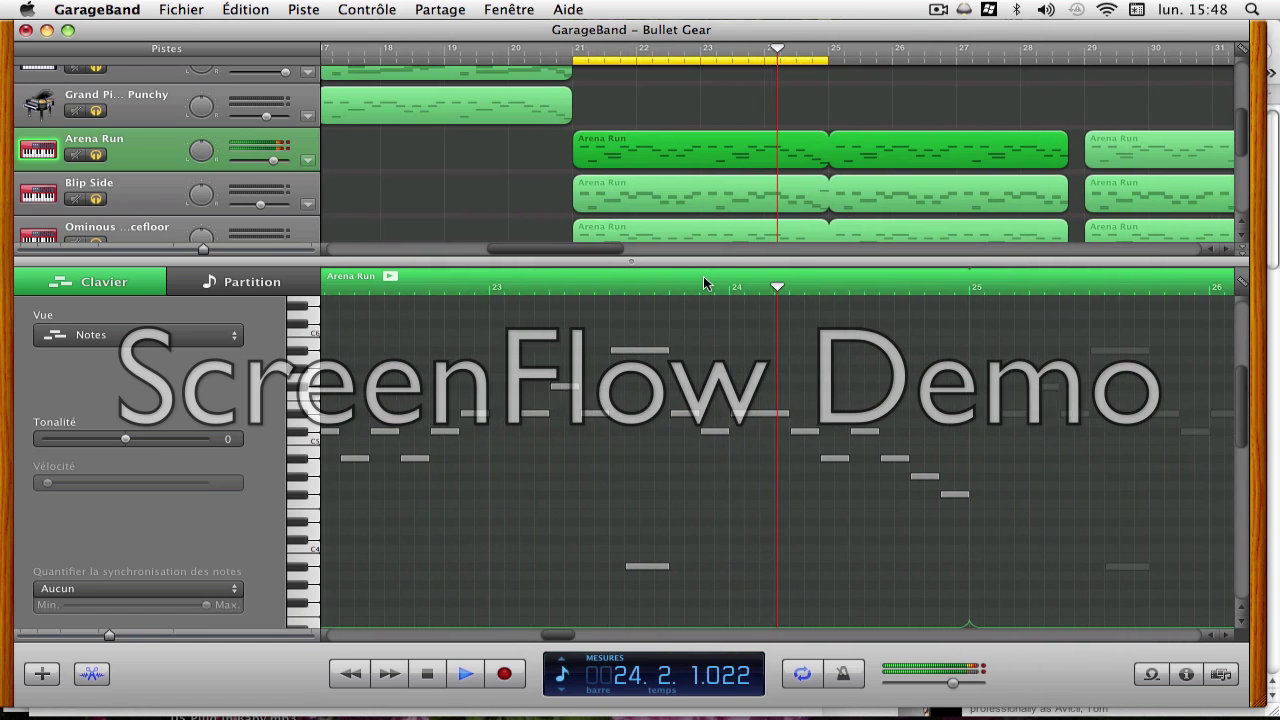
Open the Blip Side region at measure 21, loop it on its own and examine its notes
left_click(634, 197)
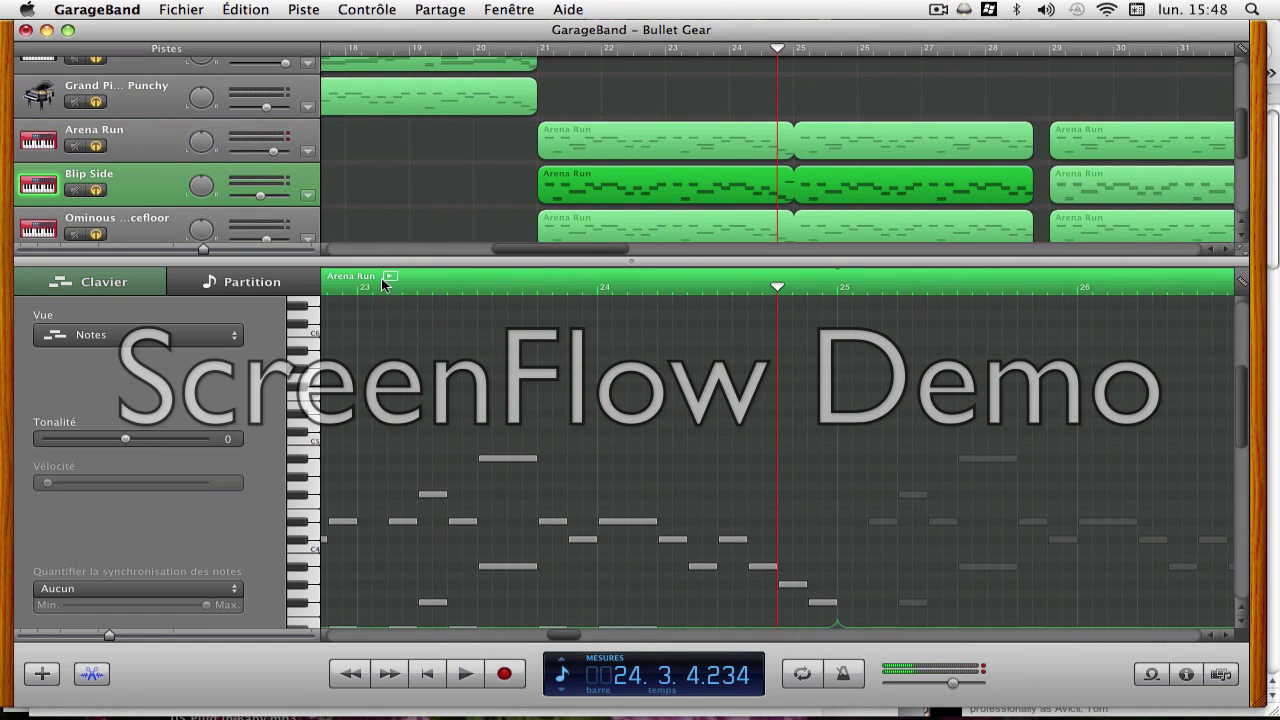
left_click_drag(1238, 408, 1242, 436)
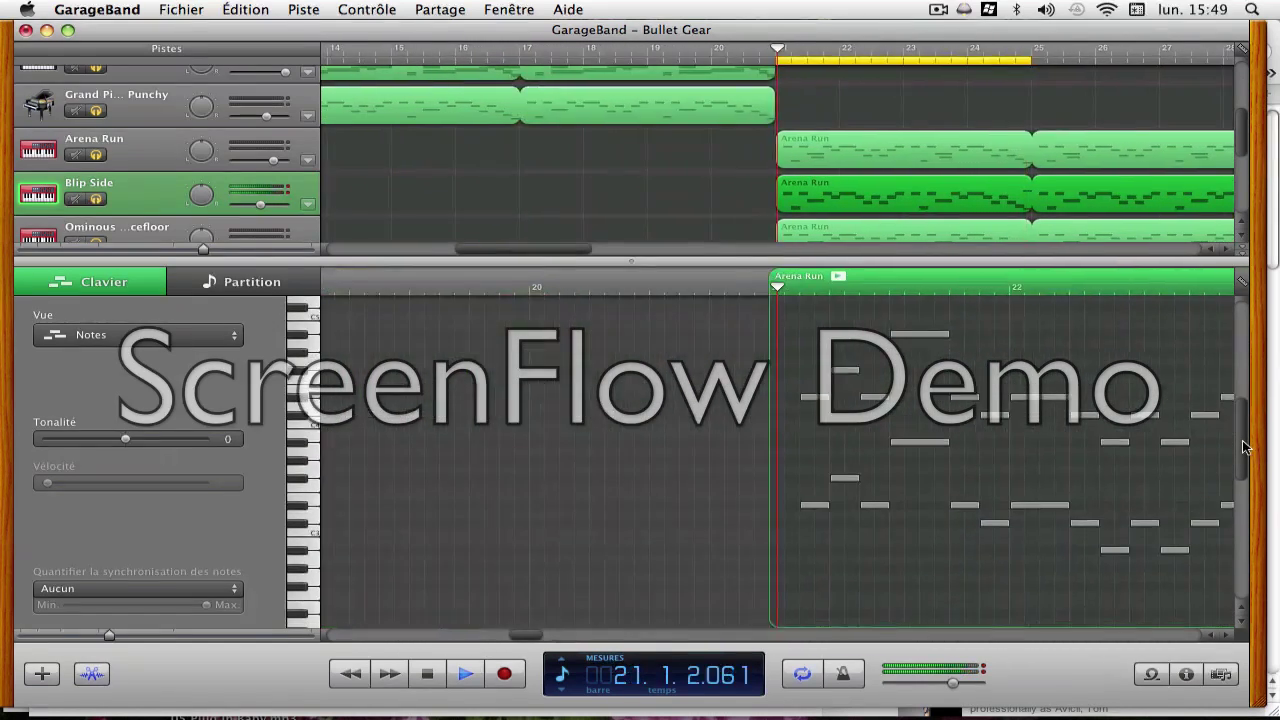
Open the Ominous track's region at measure 21, loop it on its own and examine its notes
left_click(800, 229)
key("space")
key("c")
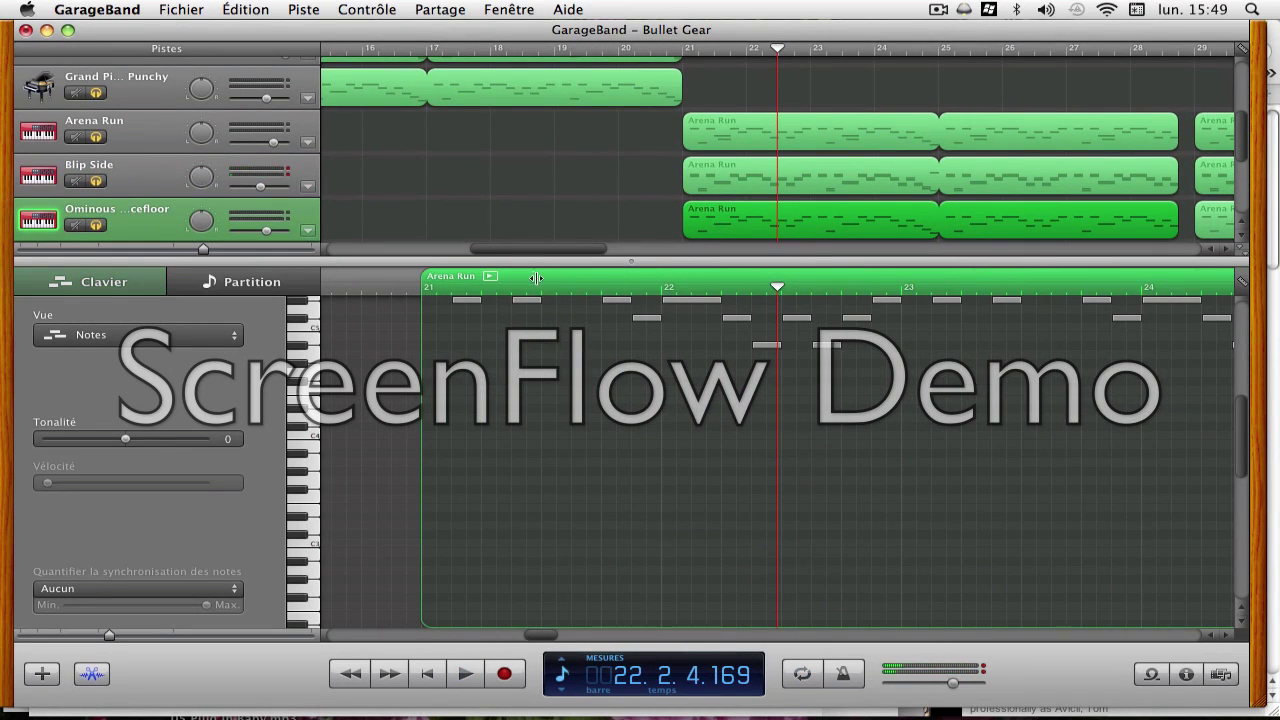
key("c")
key("space")
scroll(1236, 372, "up", 5)
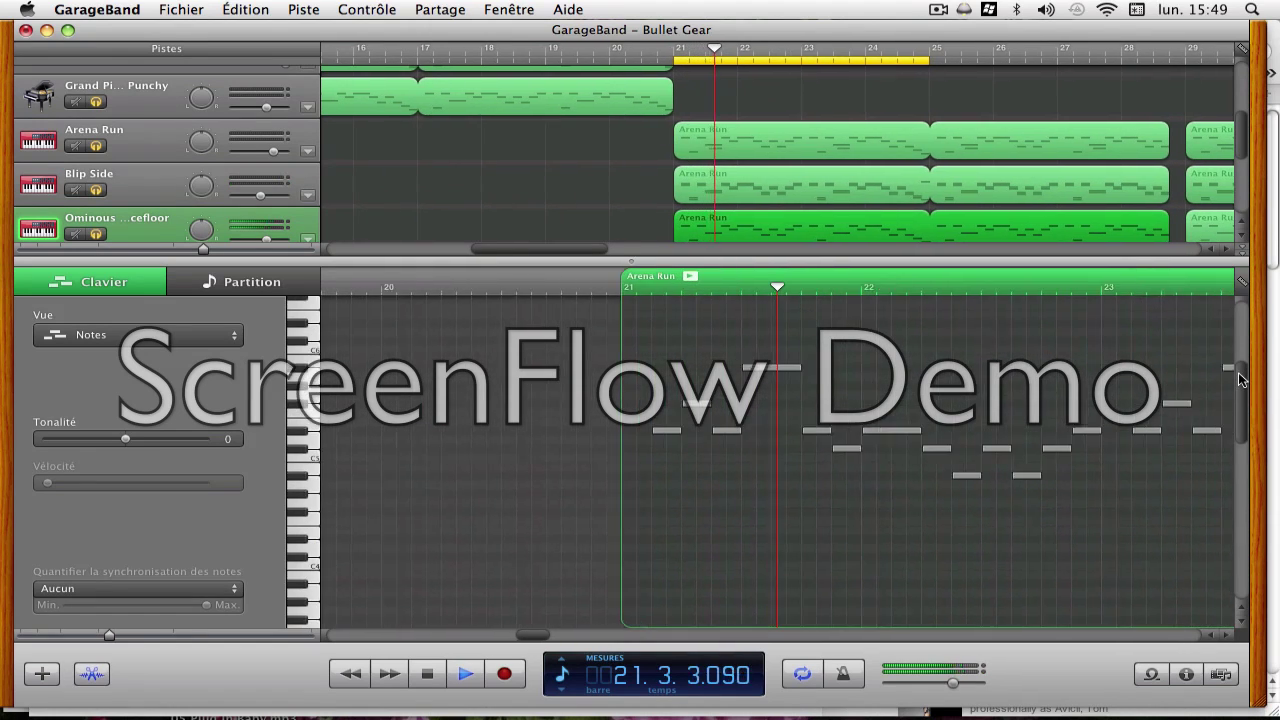
left_click_drag(1239, 370, 1240, 373)
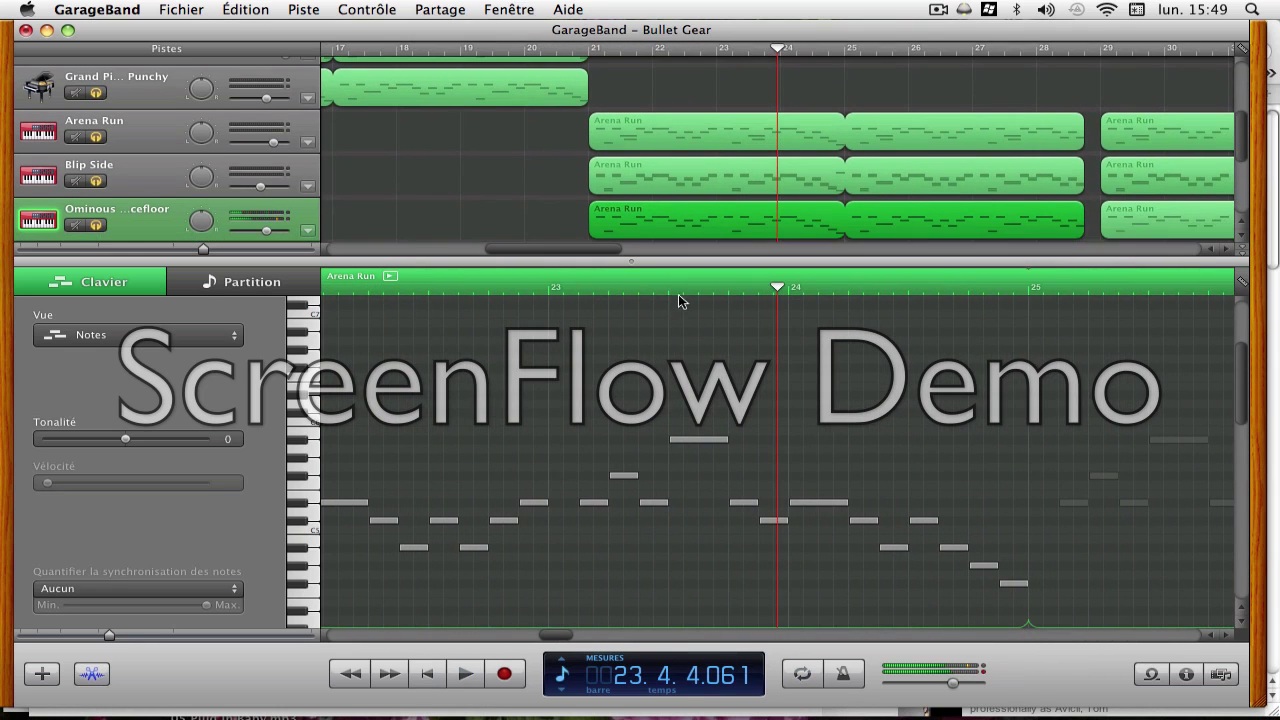
Show the pitch bend (Var. de ton) curve of the Ominous track's region around measure 23 and play that passage
key("space")
left_click(135, 343)
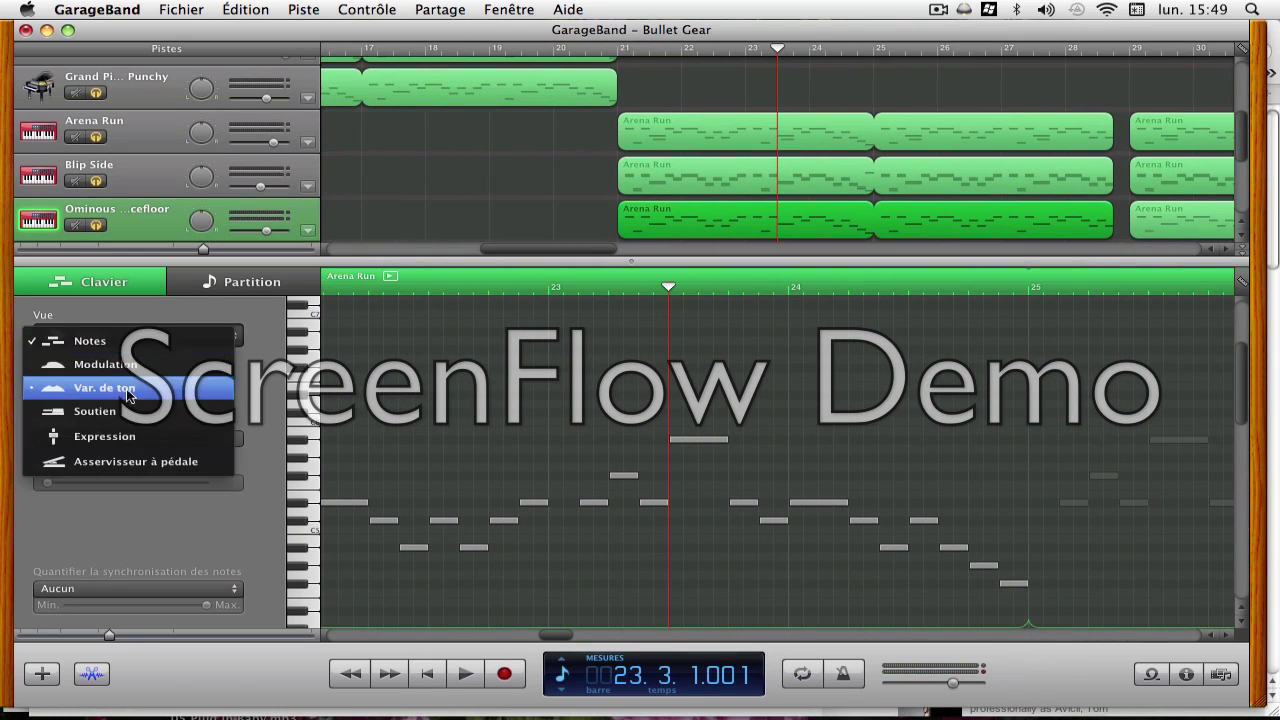
left_click(131, 397)
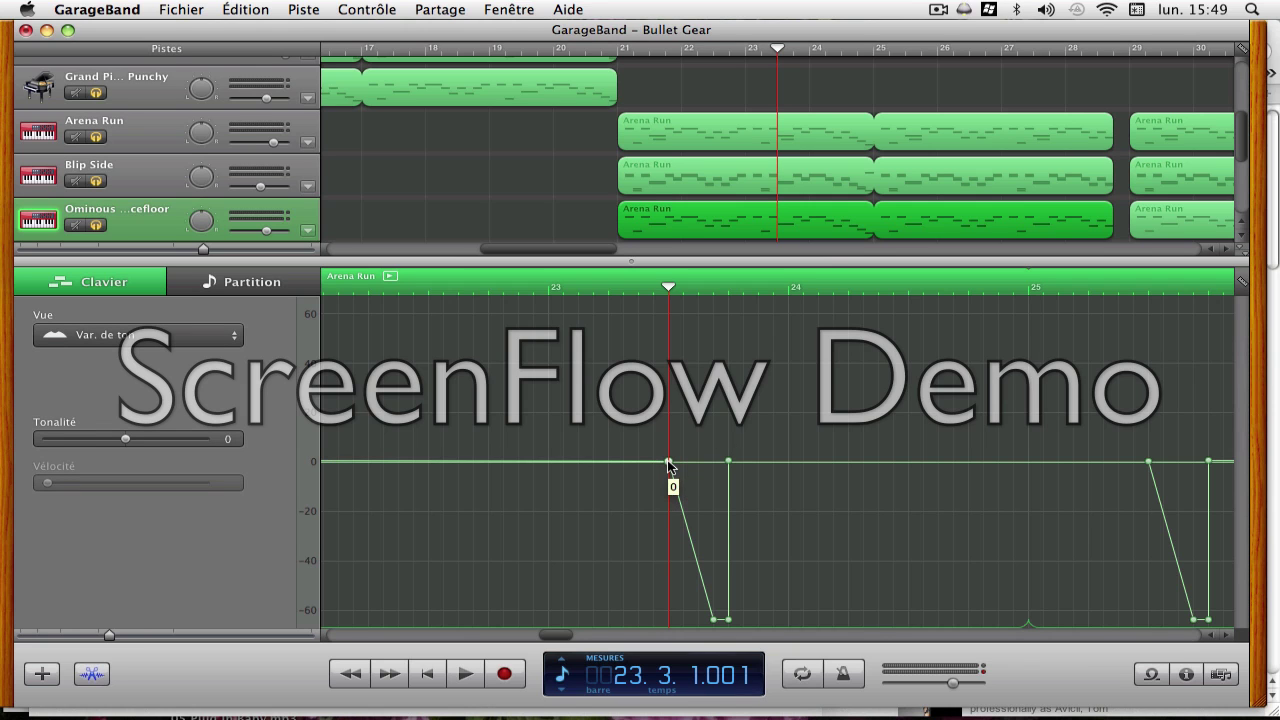
key("space")
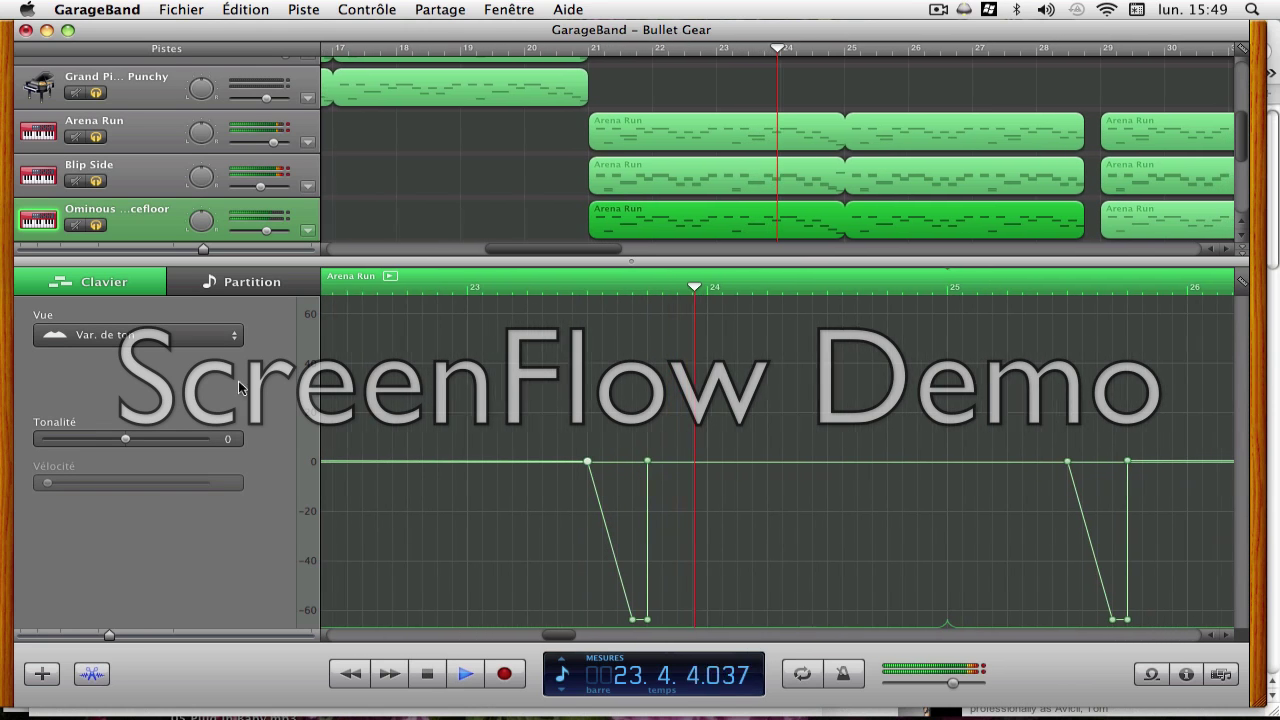
Open the Sequence track's region at measure 21 in Notes view, loop it on its own and examine its repeated notes
left_click(92, 676)
left_click(522, 442)
key("space")
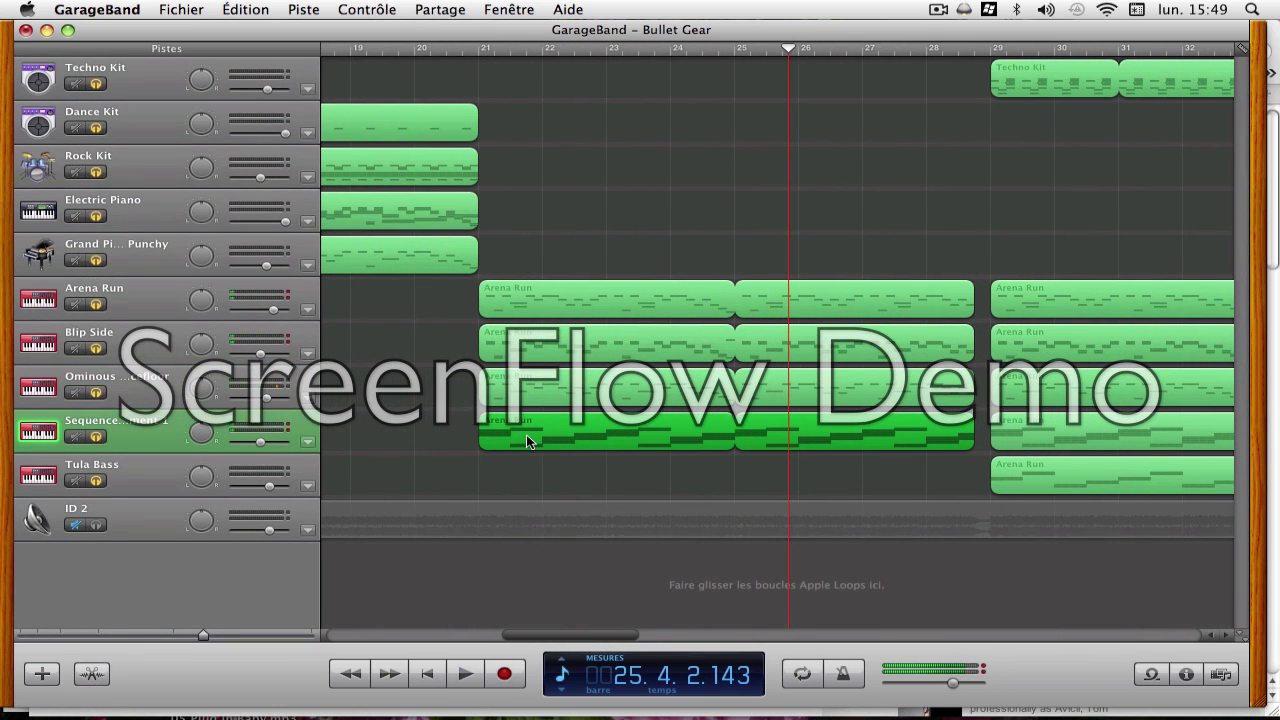
double_click(526, 434)
key("c")
key("space")
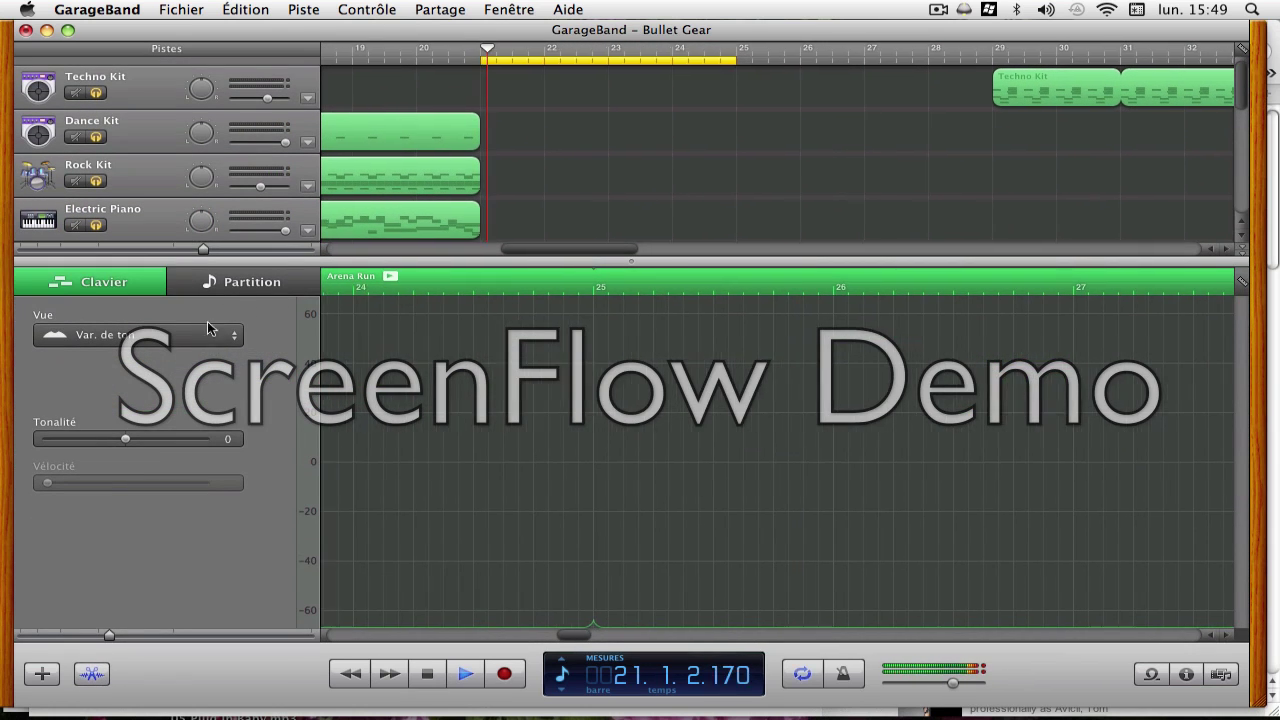
left_click(183, 335)
left_click(141, 294)
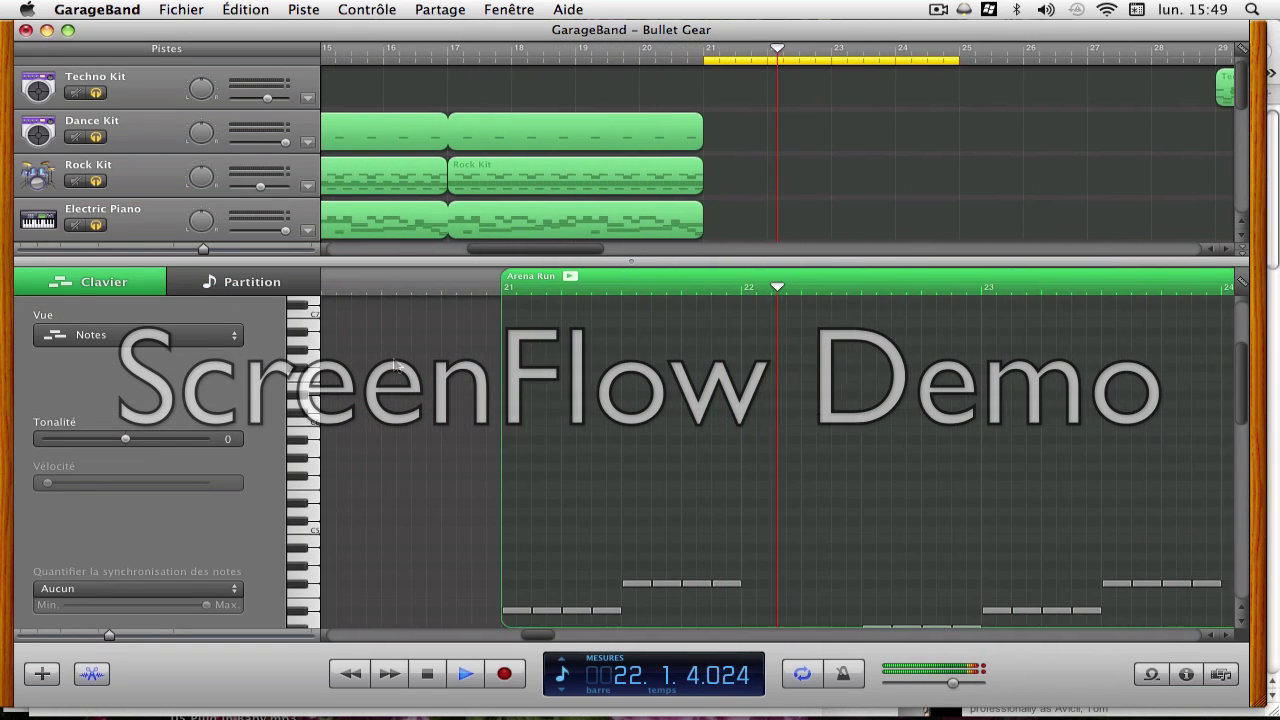
mouse_move(1245, 400)
left_mouse_down()
mouse_move(1252, 495)
mouse_move(1239, 424)
left_mouse_up()
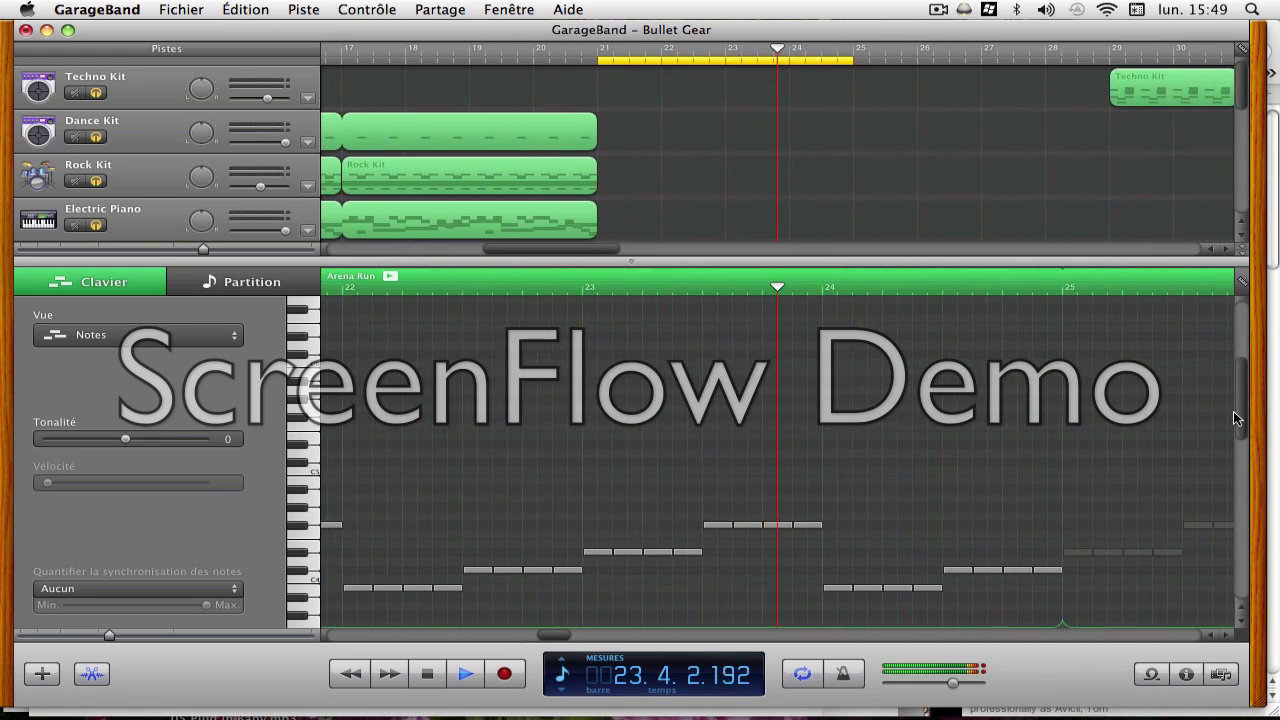
left_click_drag(1235, 412, 1235, 421)
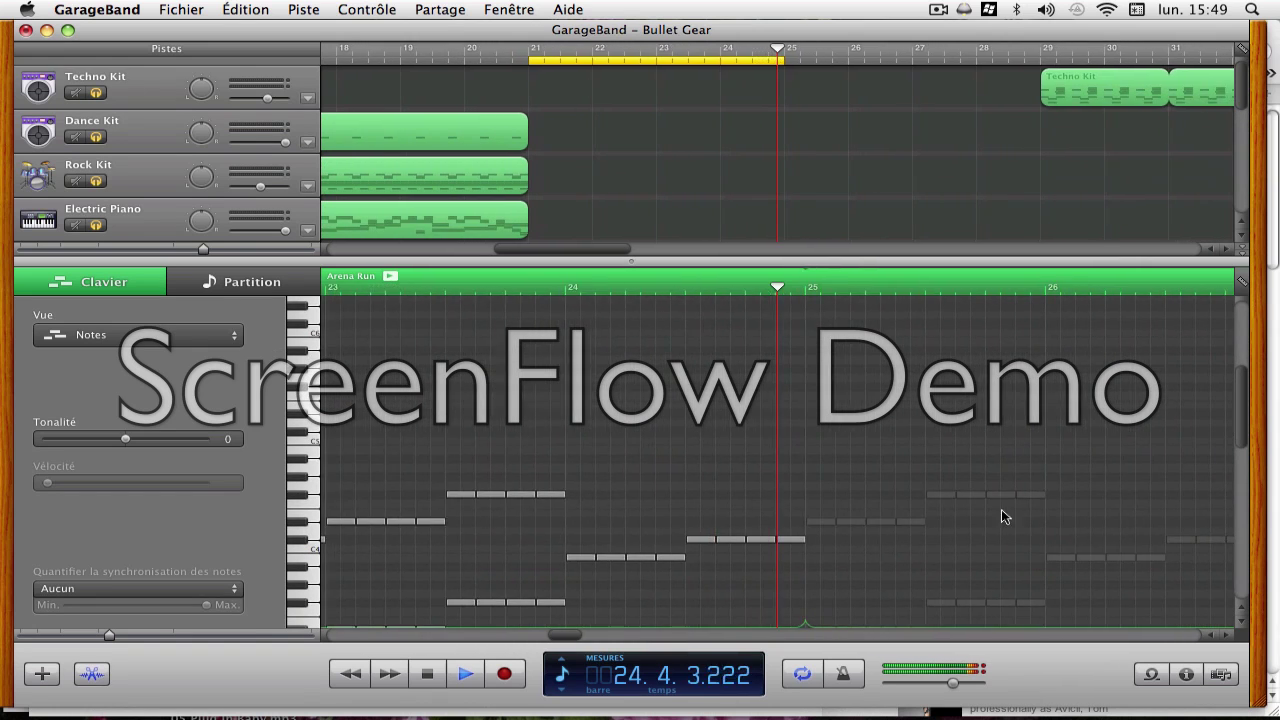
Close the looped region's editor and play the full arrangement from about measure 27
key("space")
key("c")
left_click(88, 675)
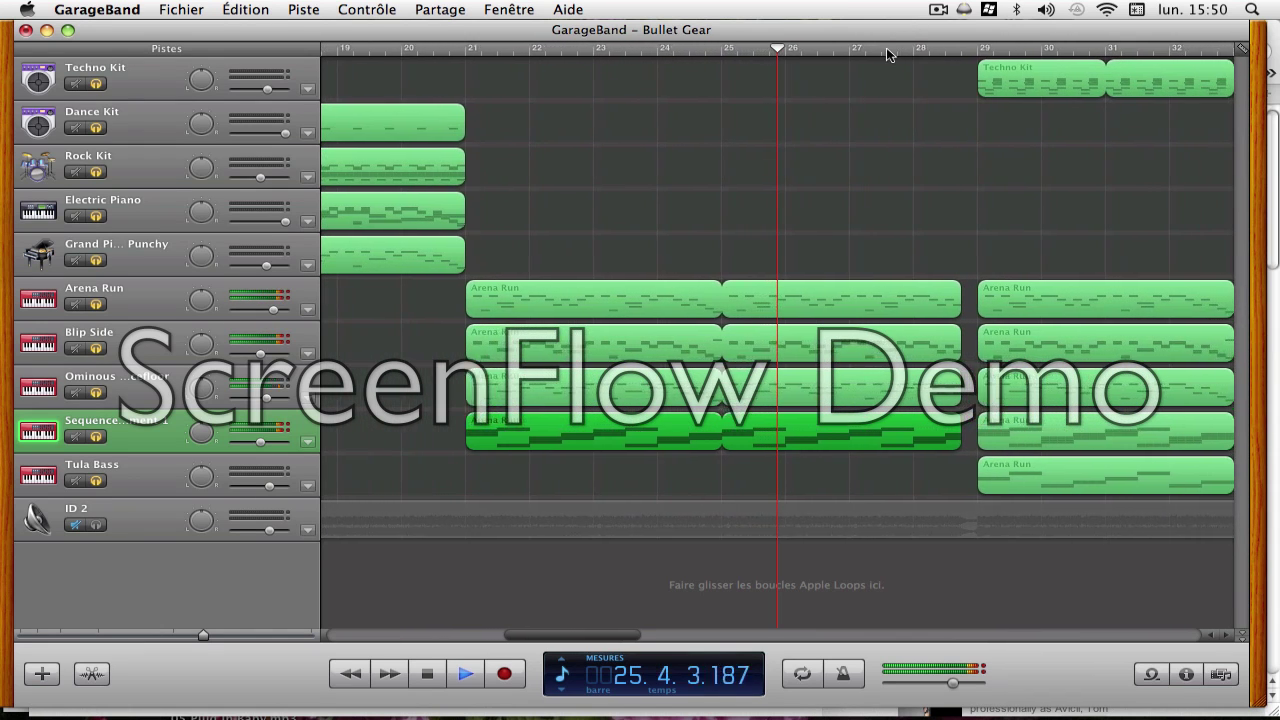
left_click(900, 50)
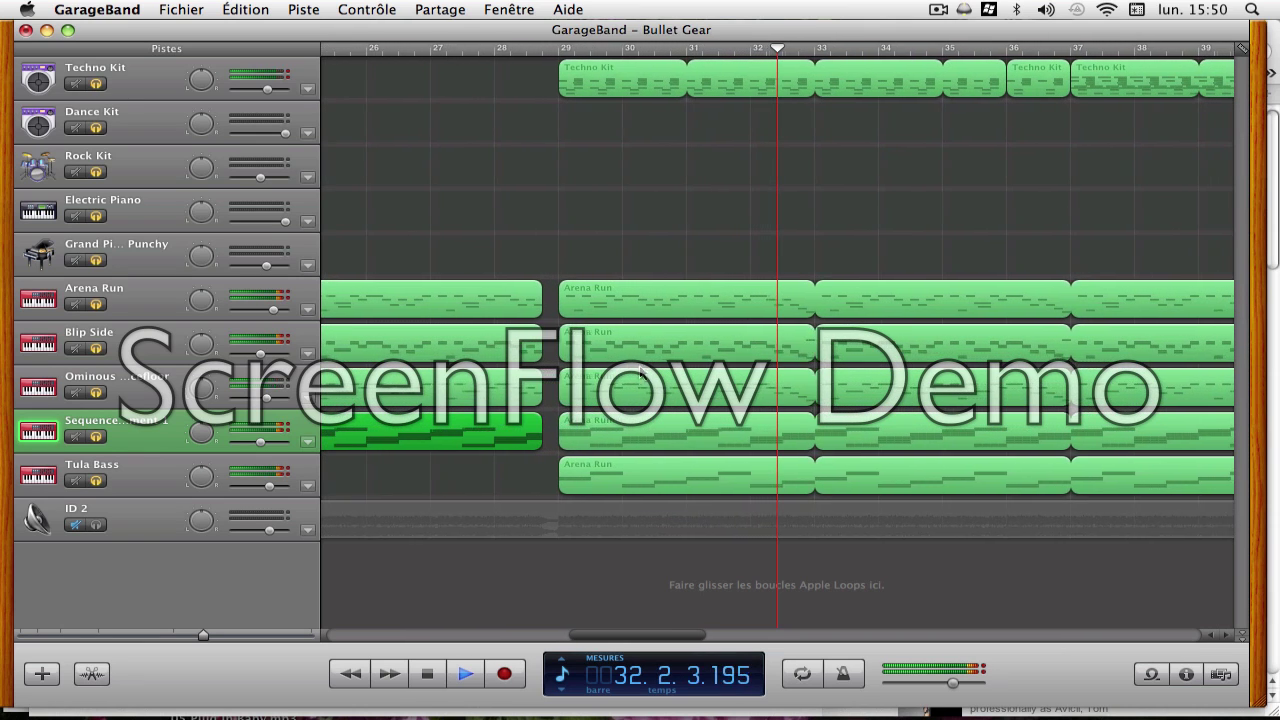
Loop the Tula Bass region at measure 29 on its own, examine its bass notes and close the editor
left_click(577, 469)
key("space")
double_click(577, 469)
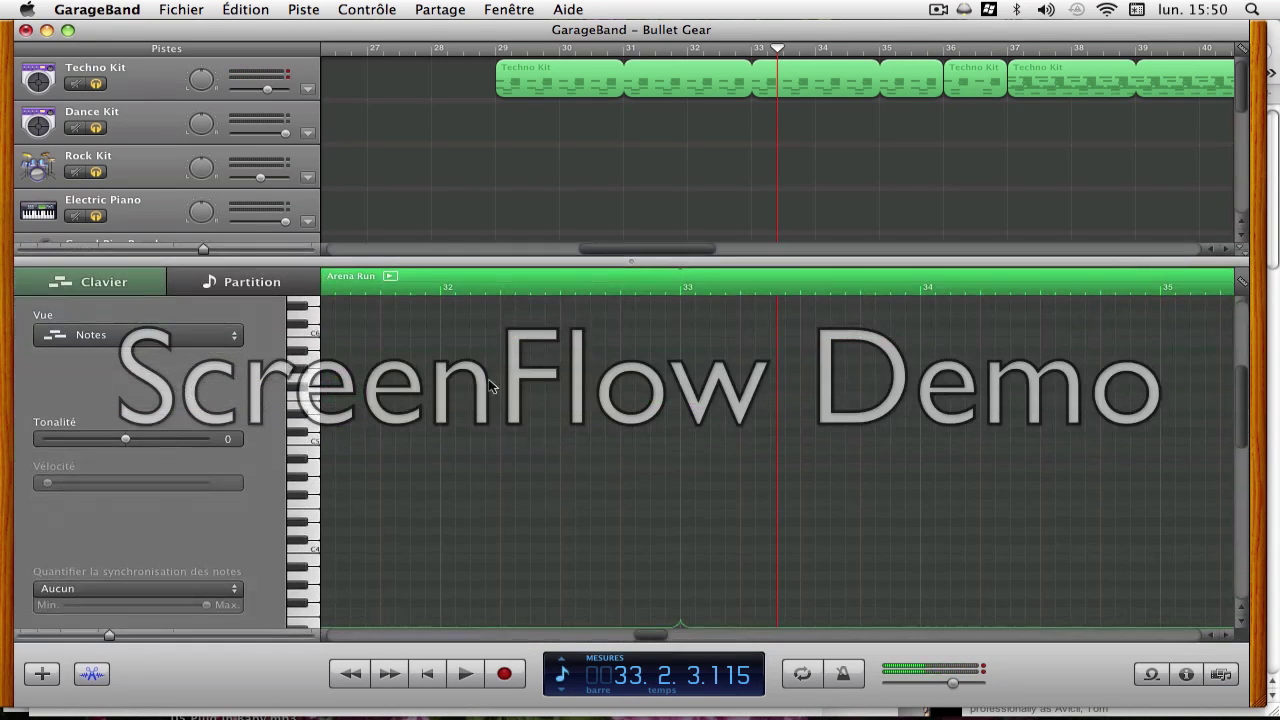
left_click(393, 276)
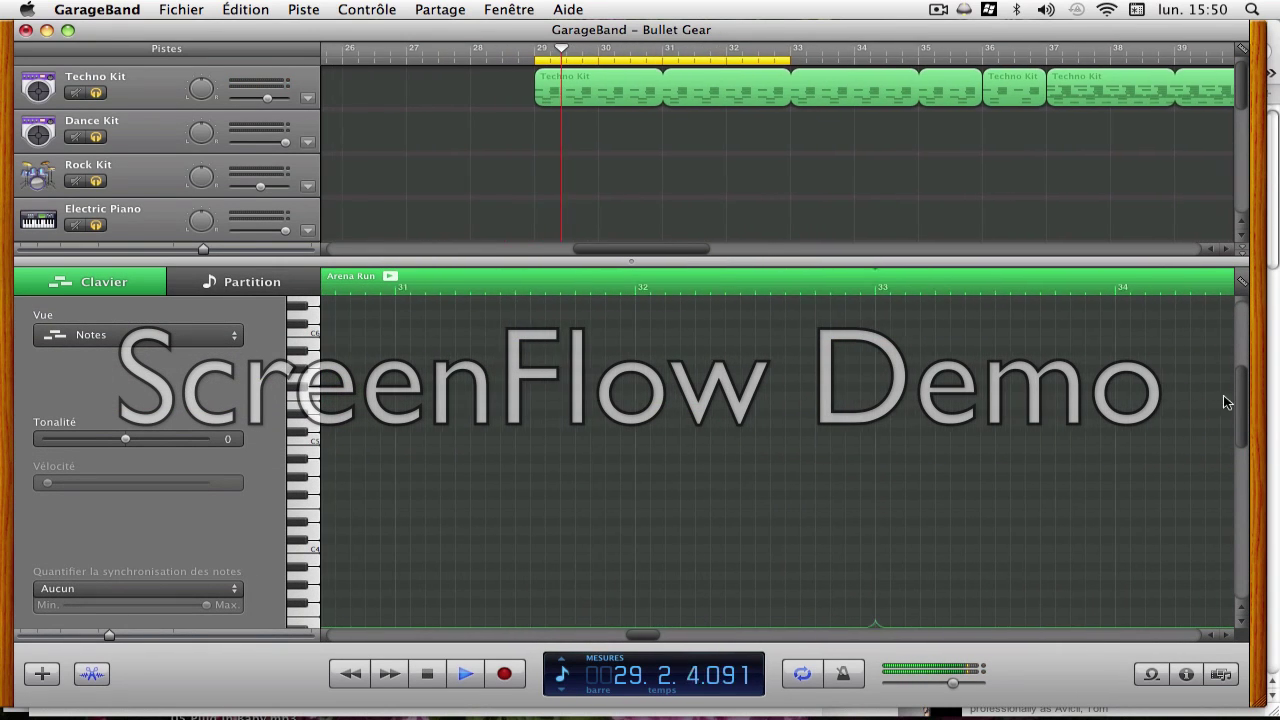
scroll(1237, 384, "up", 5)
left_click_drag(1235, 390, 1235, 486)
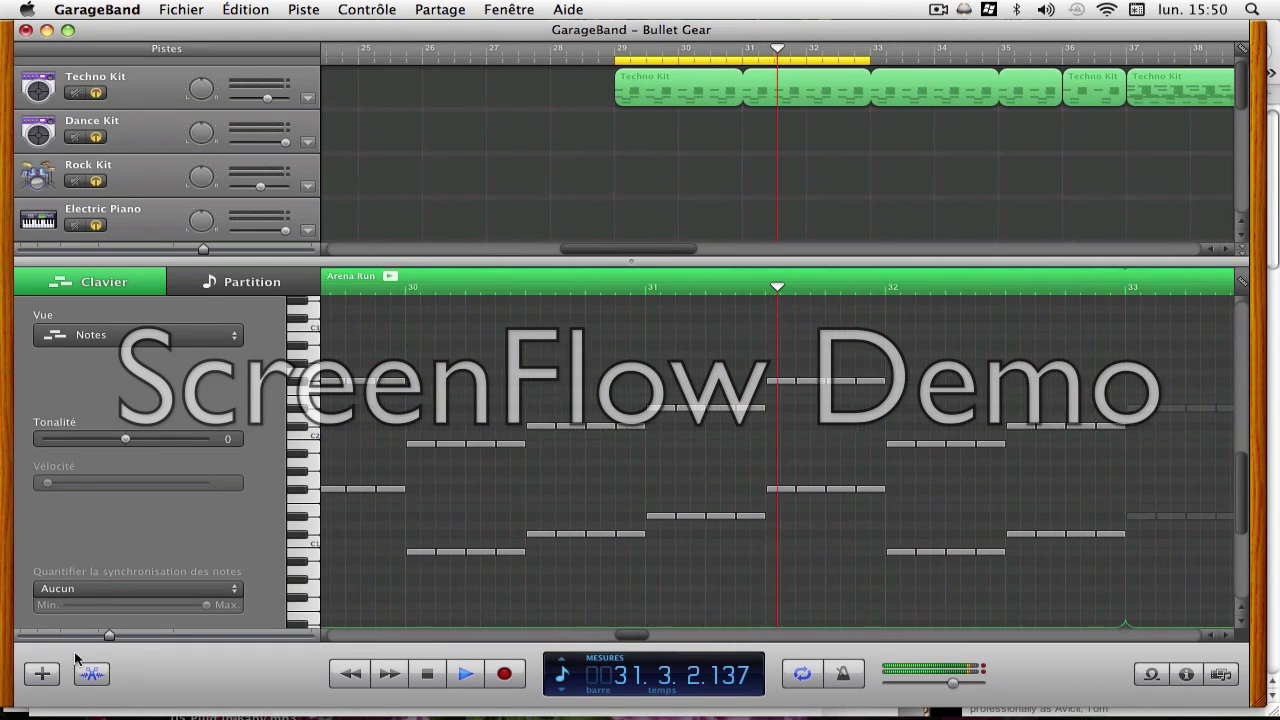
left_click_drag(451, 262, 451, 374)
key("super+e")
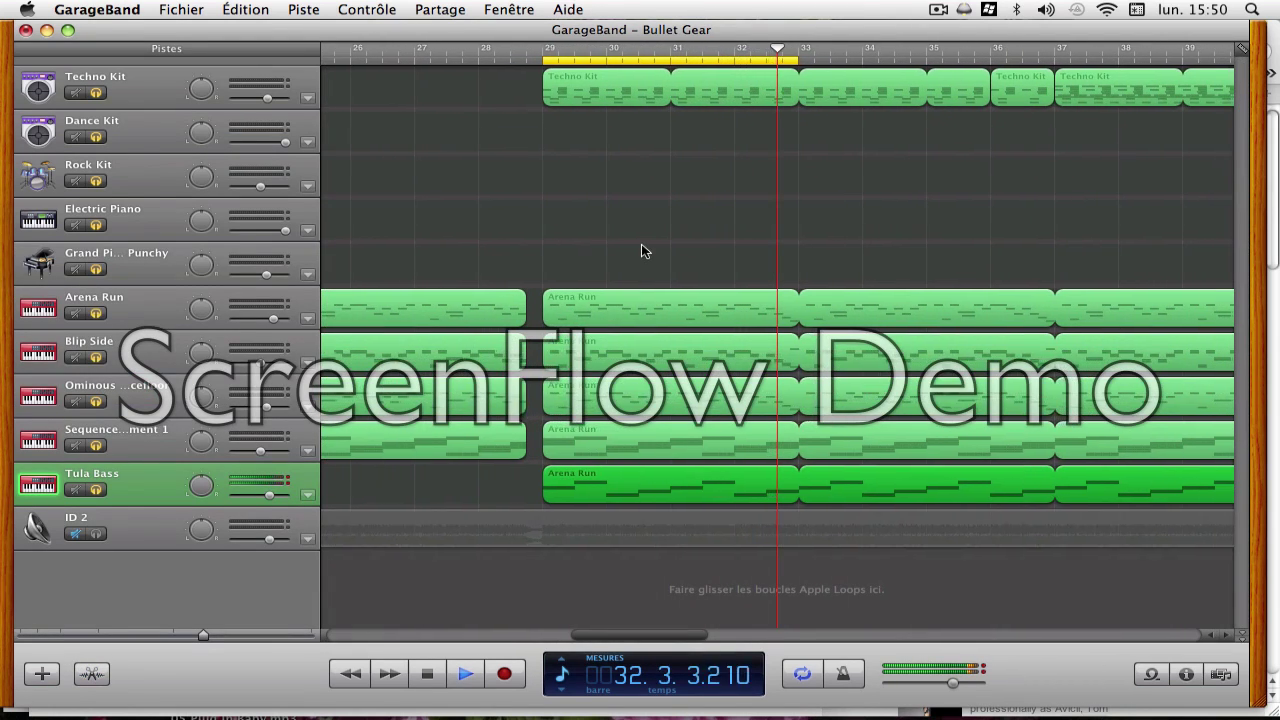
Turn off the bass loop, open the Techno Kit region at measure 29, loop its first two measures and examine its high and low drum notes
key("c")
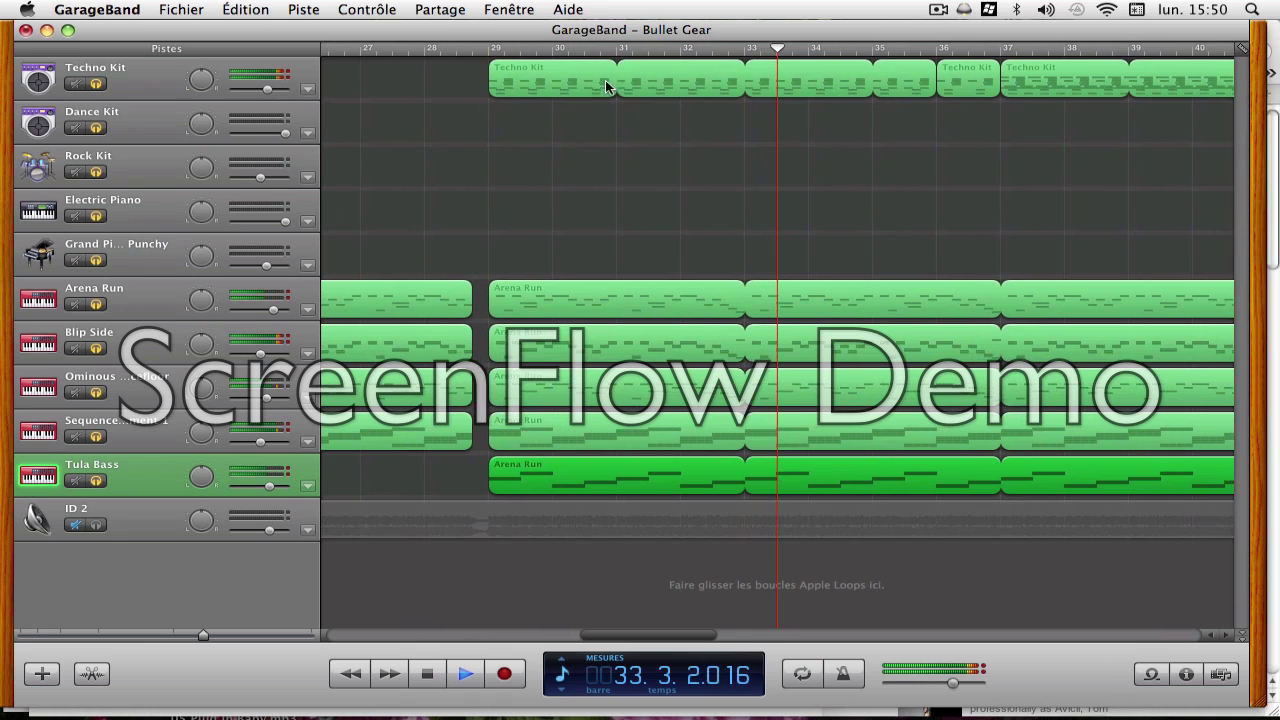
double_click(541, 85)
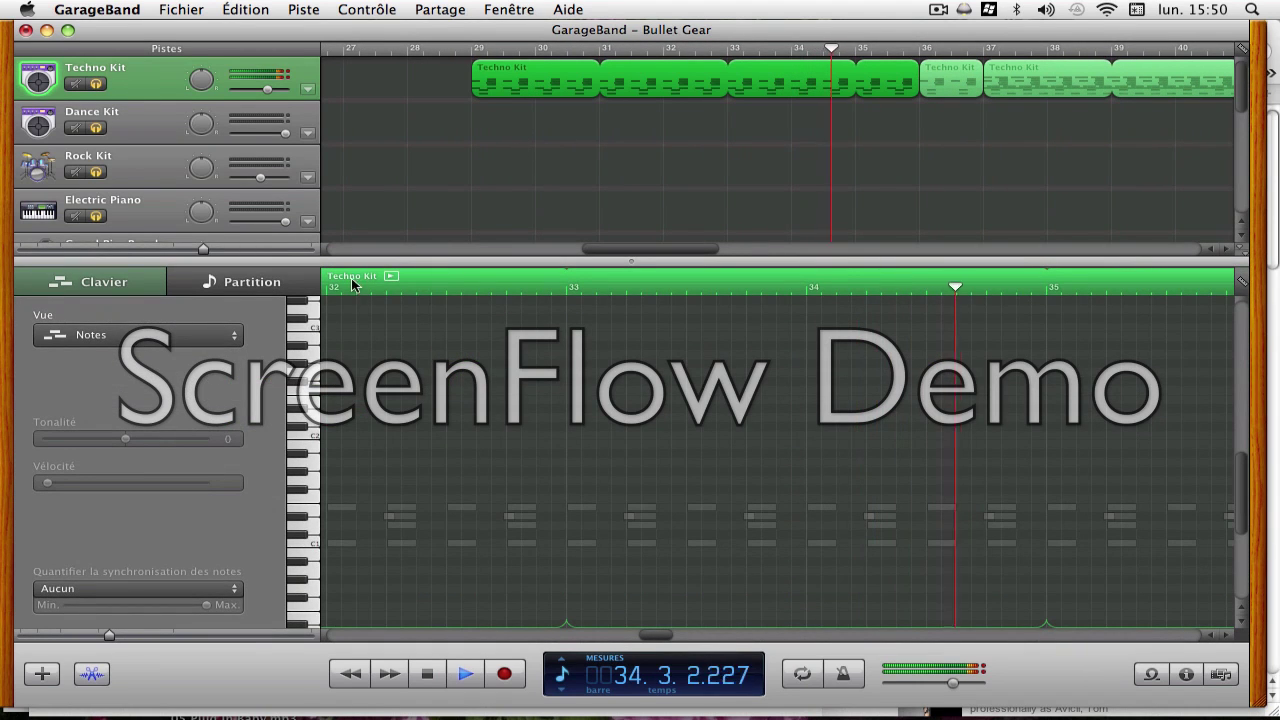
key("c")
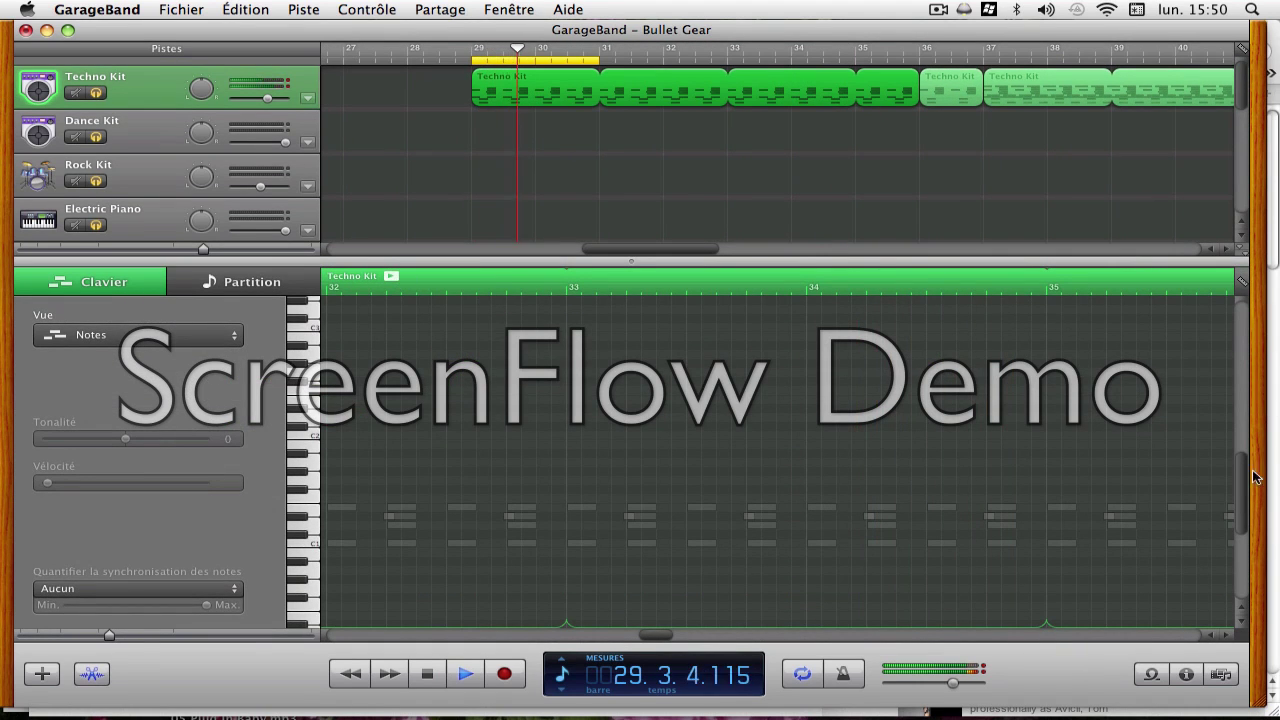
left_click_drag(1244, 480, 1237, 383)
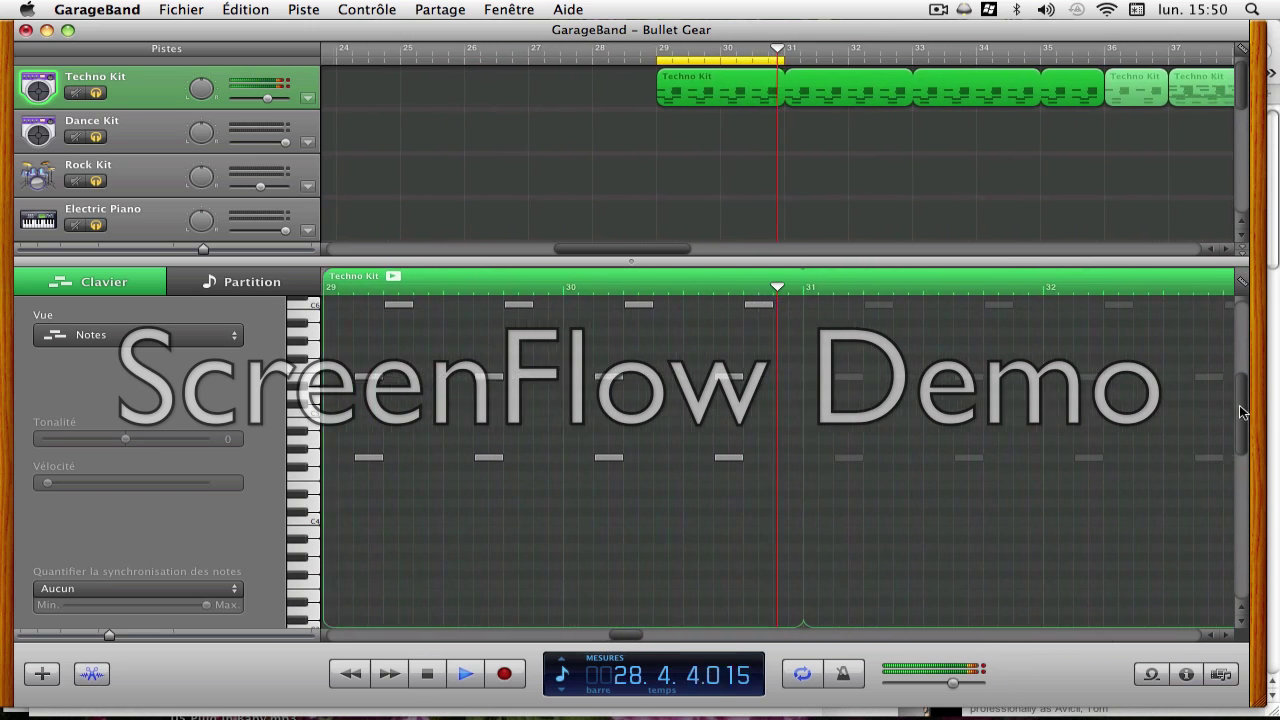
left_click_drag(1240, 420, 1246, 486)
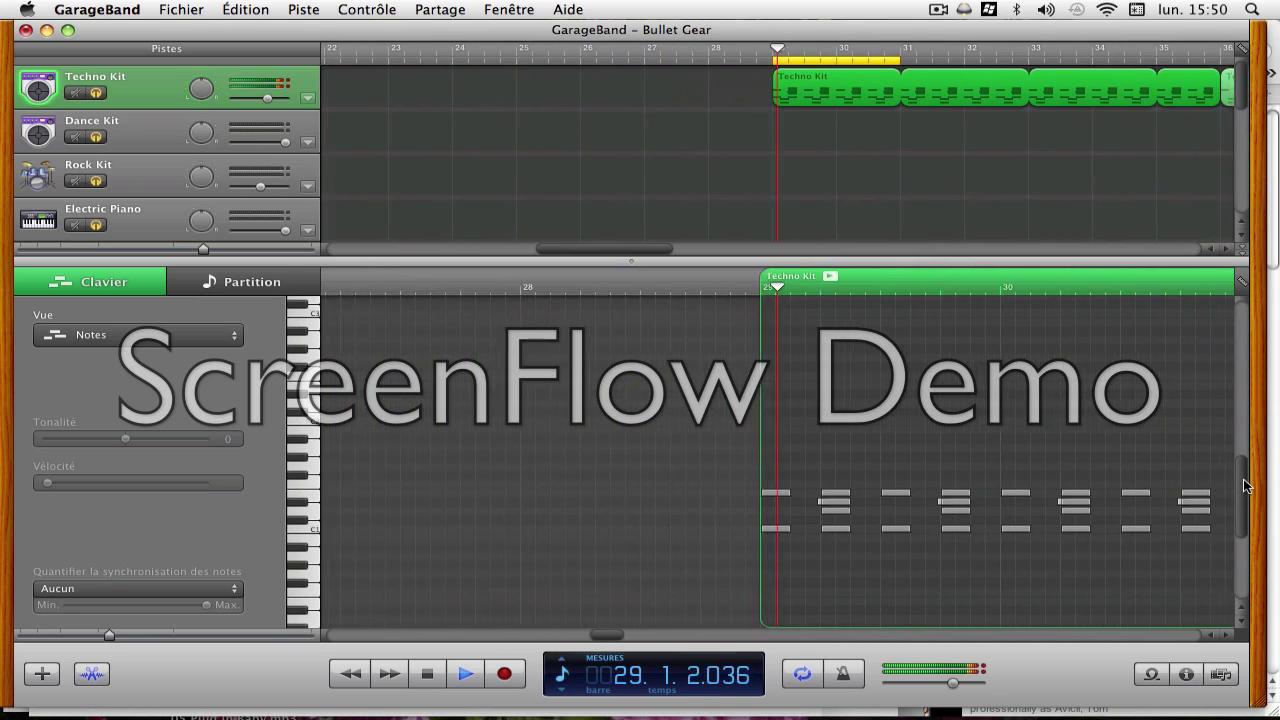
left_click_drag(1246, 486, 1216, 373)
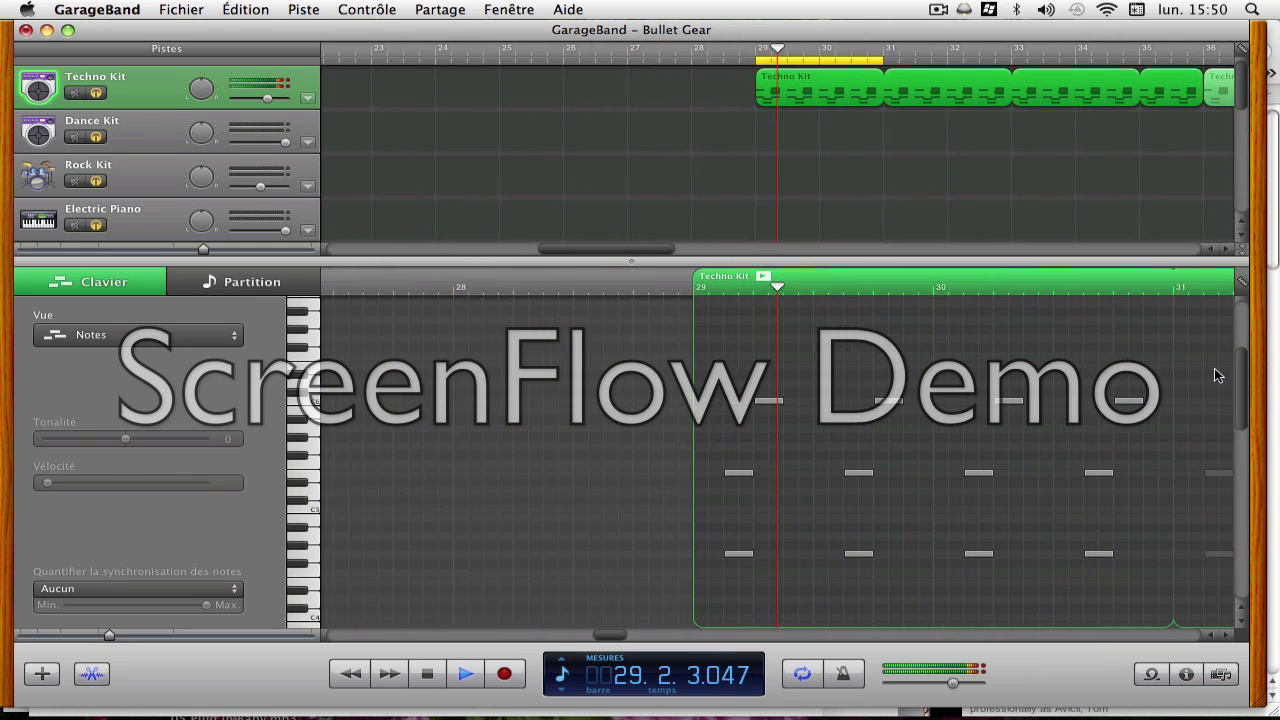
scroll(1083, 102, "down", 1)
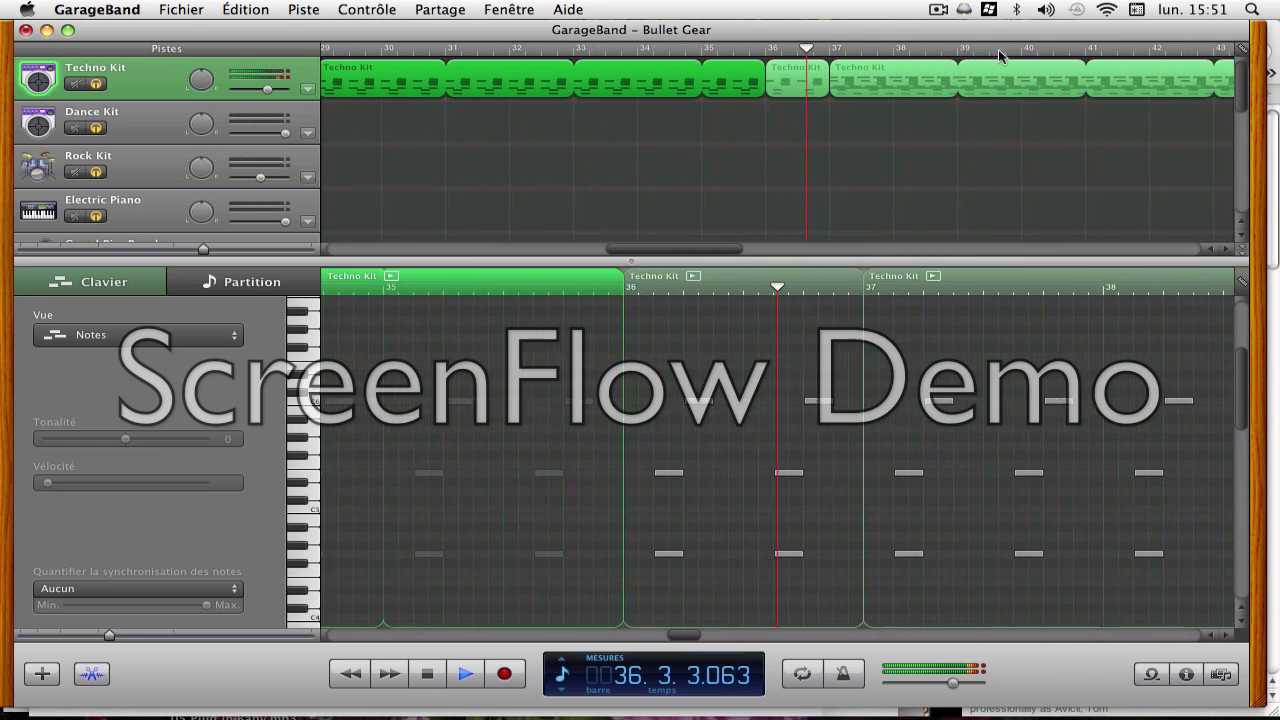
Loop measures 37 to 39 of the second Techno Kit pattern, examine its drum notes across the pitch range and close the editor
left_click(803, 75)
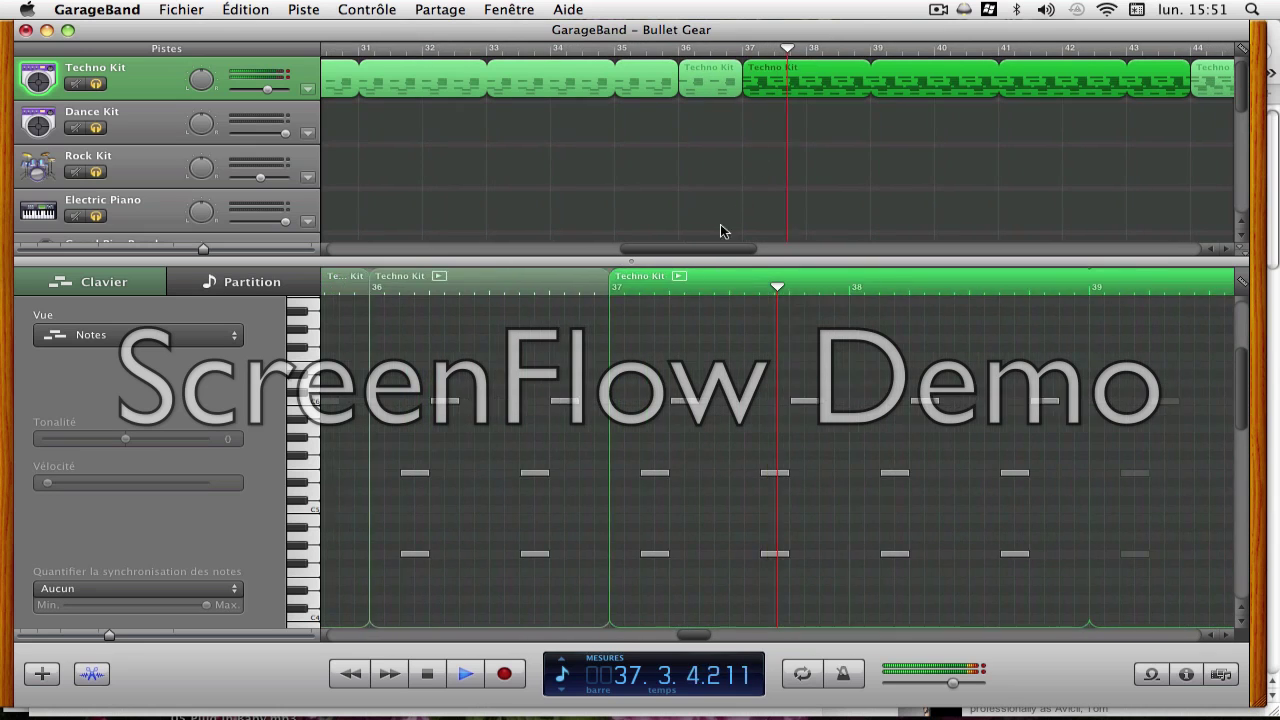
key("c")
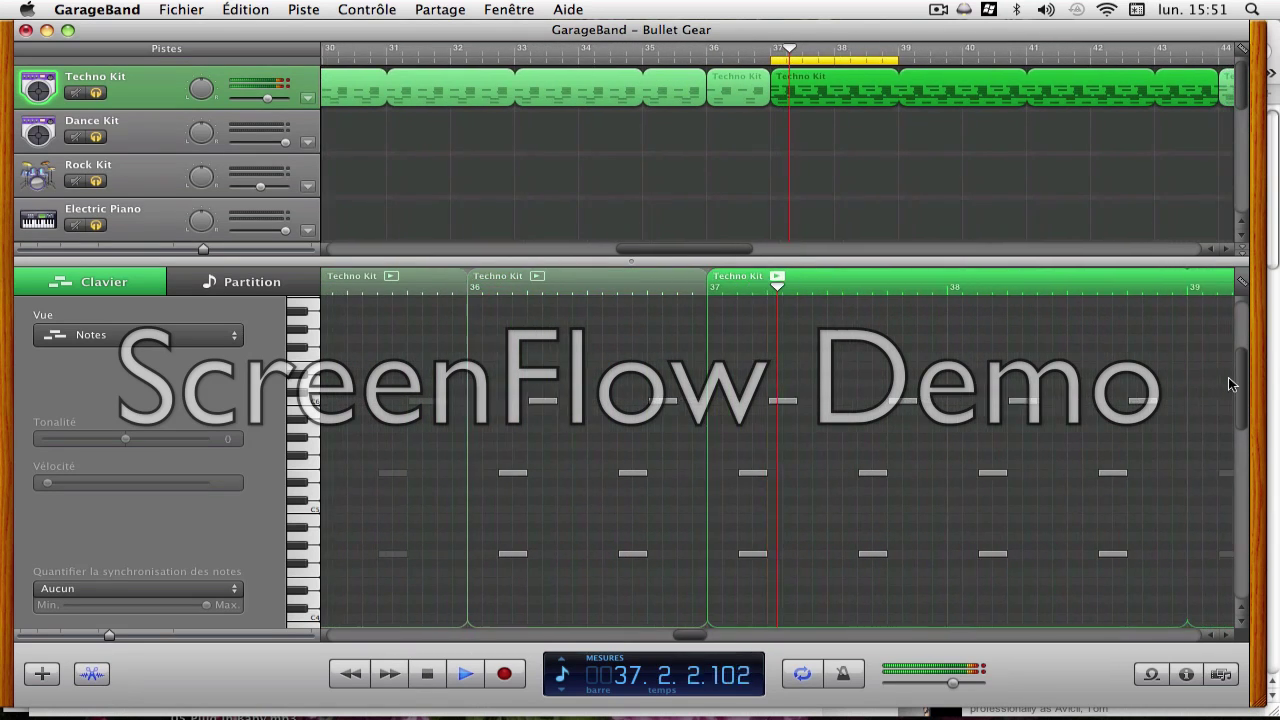
mouse_move(1240, 382)
left_mouse_down()
mouse_move(1242, 418)
mouse_move(1243, 406)
left_mouse_up()
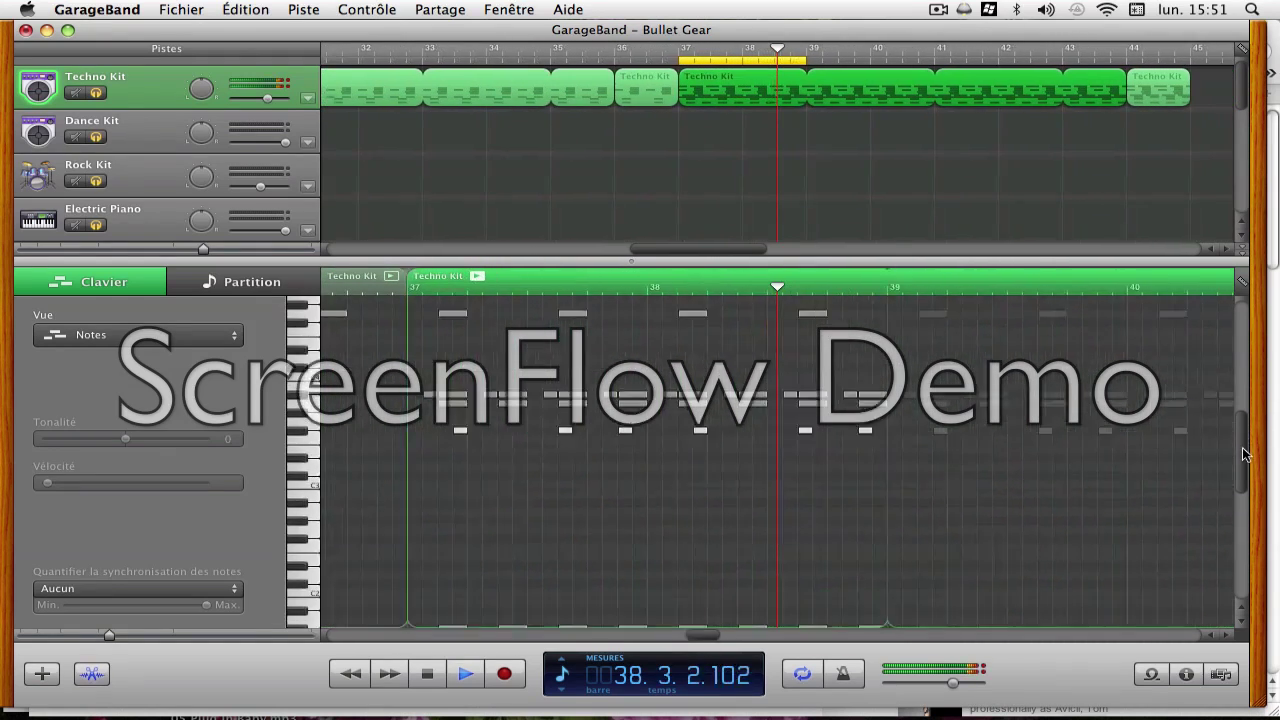
left_click_drag(1243, 455, 1237, 483)
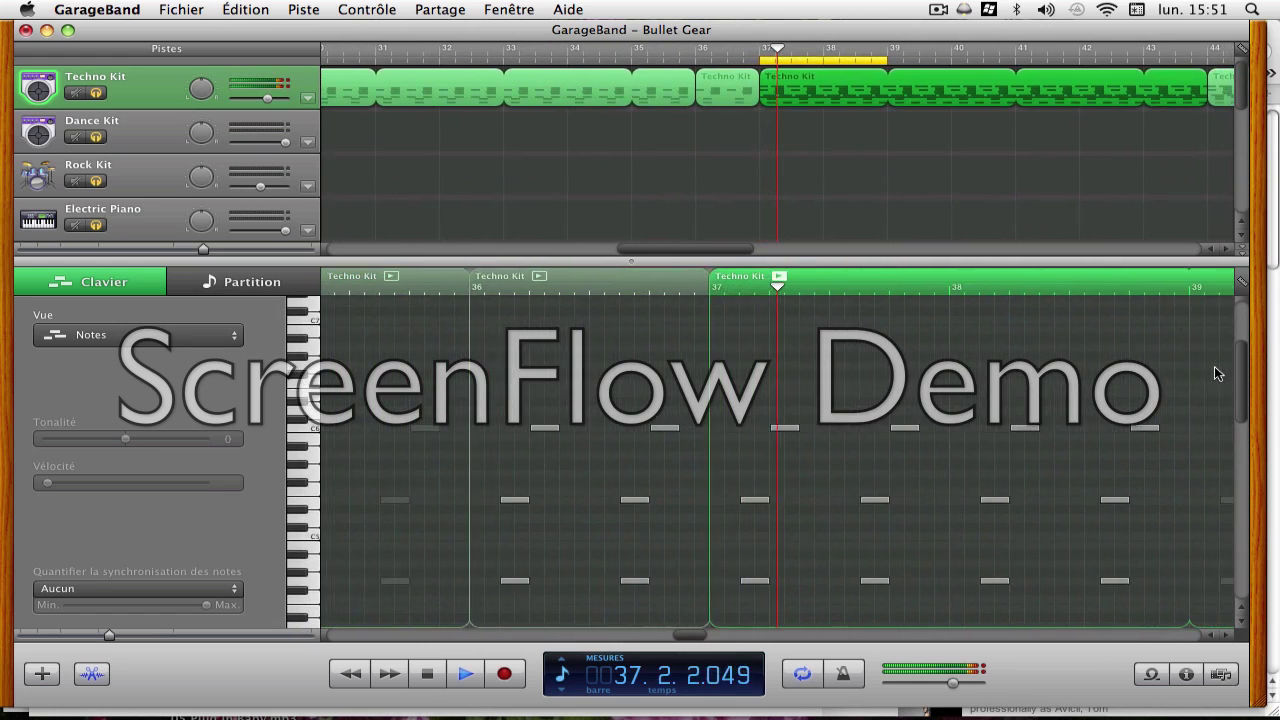
left_click(91, 673)
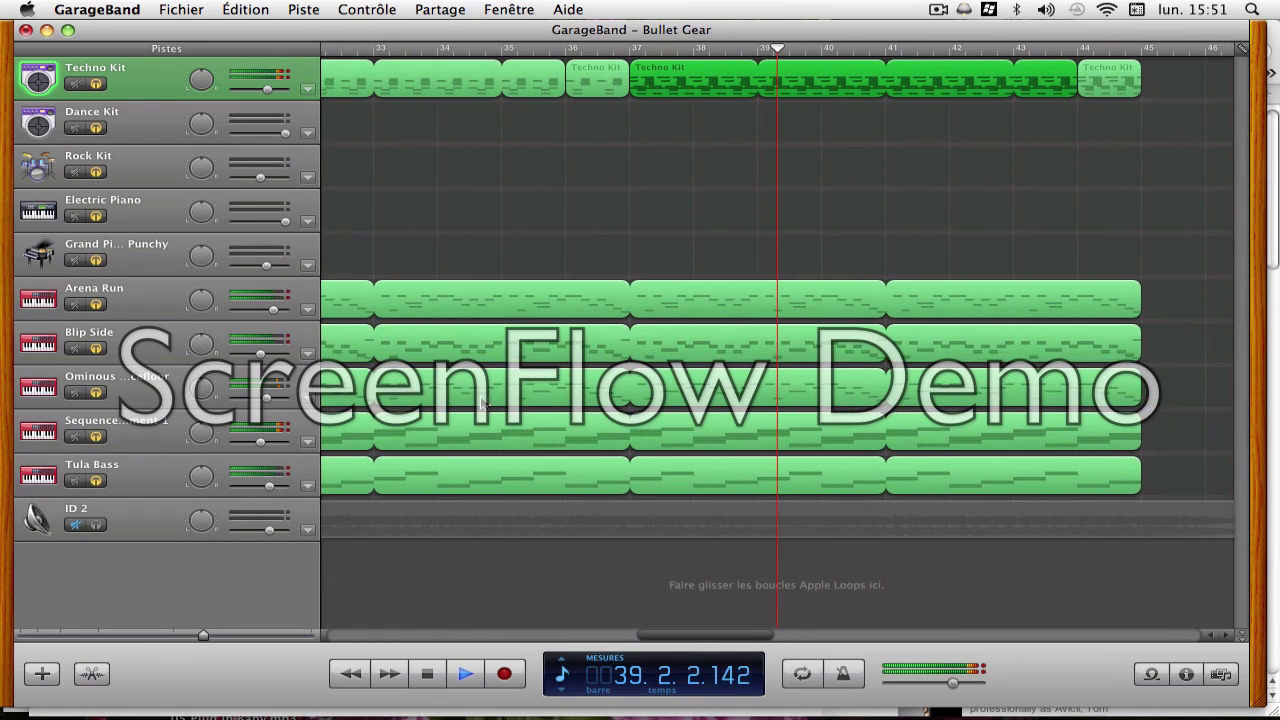